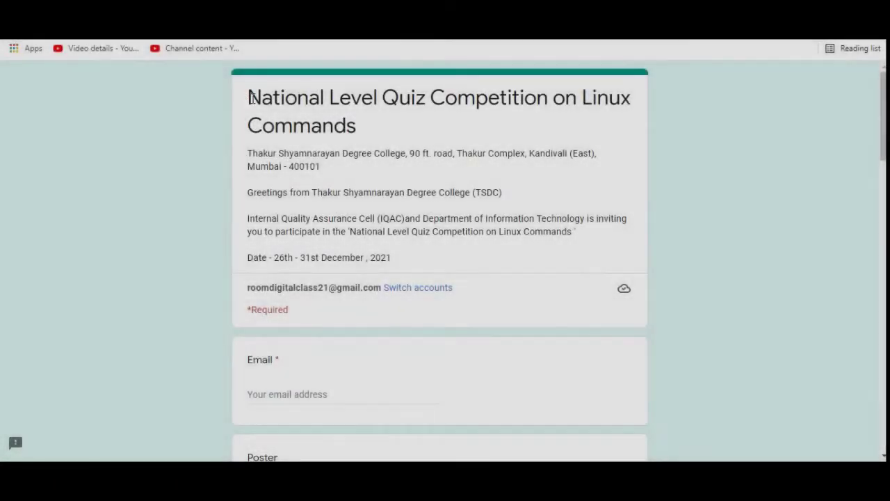
Step: Fill in the Email field with the saved address suggestion
drag(246, 101, 438, 121)
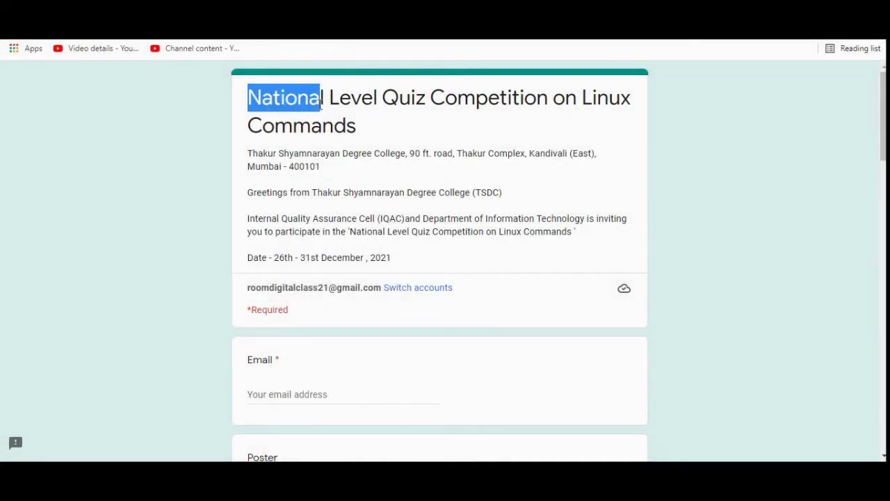
click(448, 127)
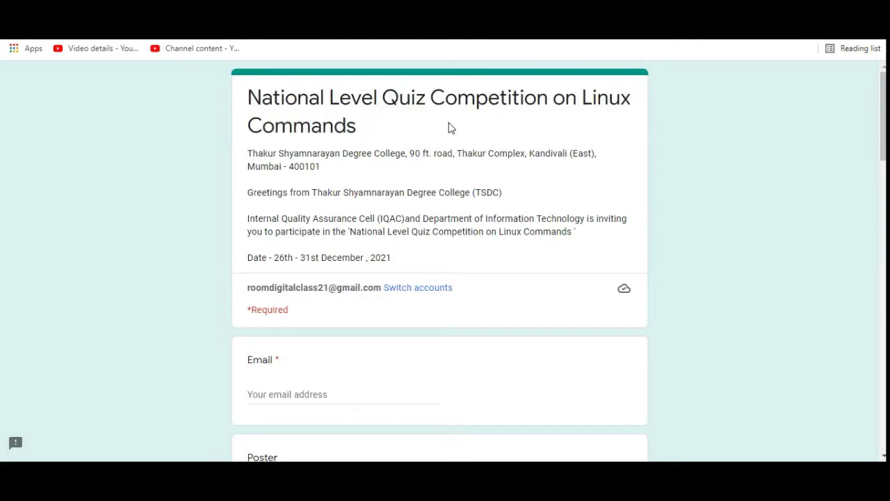
scroll(450, 128, down, 1)
scroll(450, 124, down, 1)
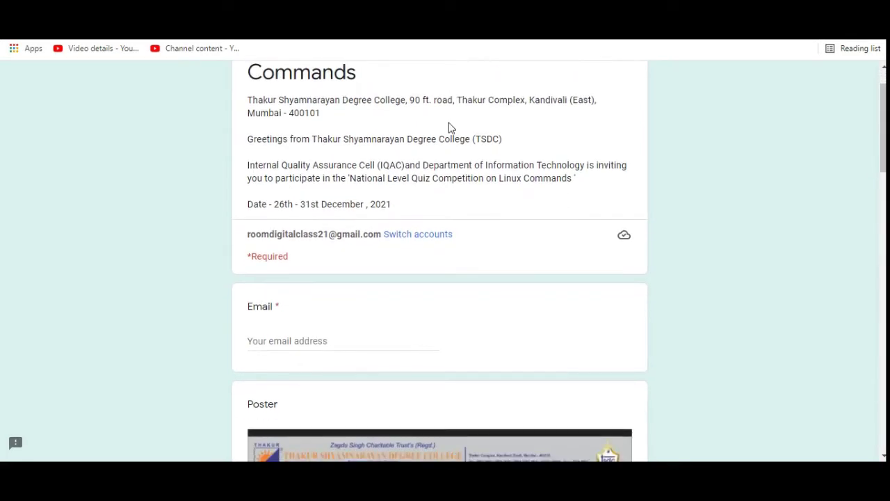
scroll(448, 128, down, 1)
scroll(449, 127, down, 1)
scroll(448, 127, down, 2)
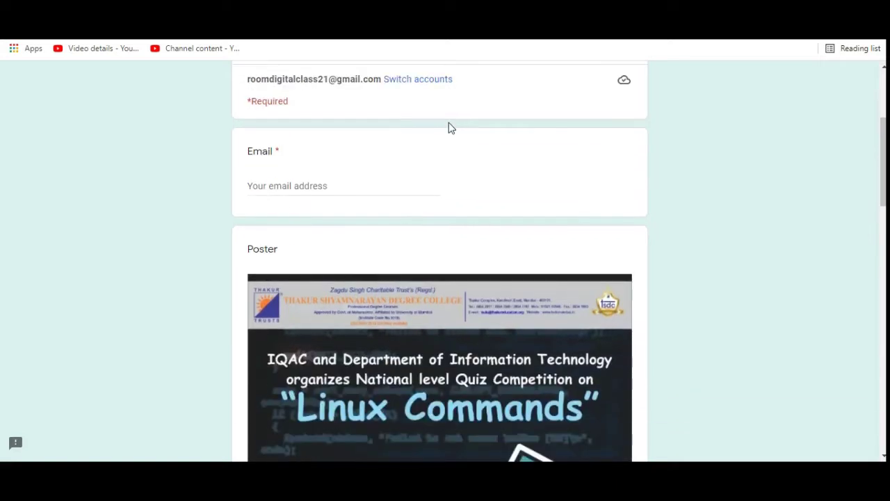
scroll(449, 128, down, 1)
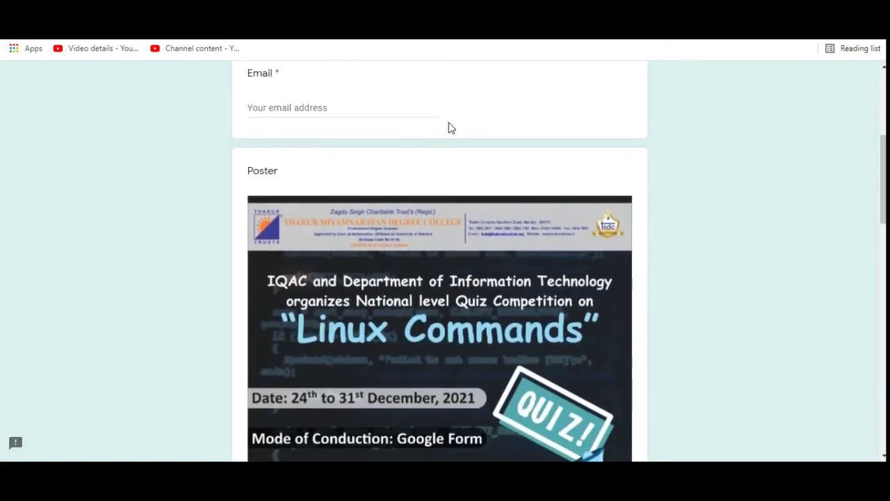
click(331, 108)
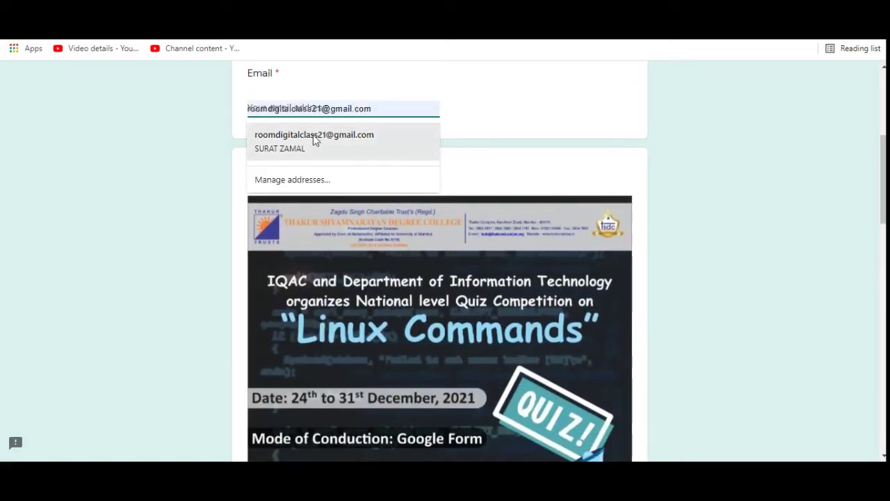
click(313, 136)
click(367, 139)
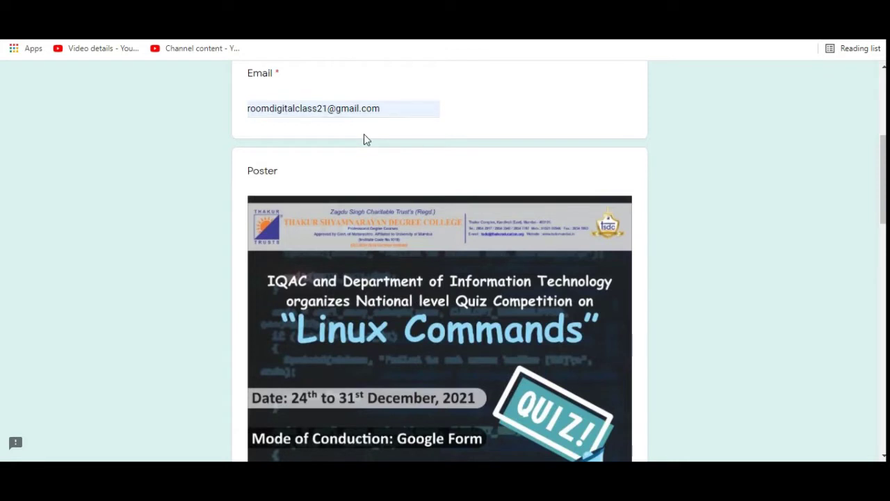
Step: Replace the College answer with USTM
scroll(363, 135, down, 2)
scroll(364, 135, down, 1)
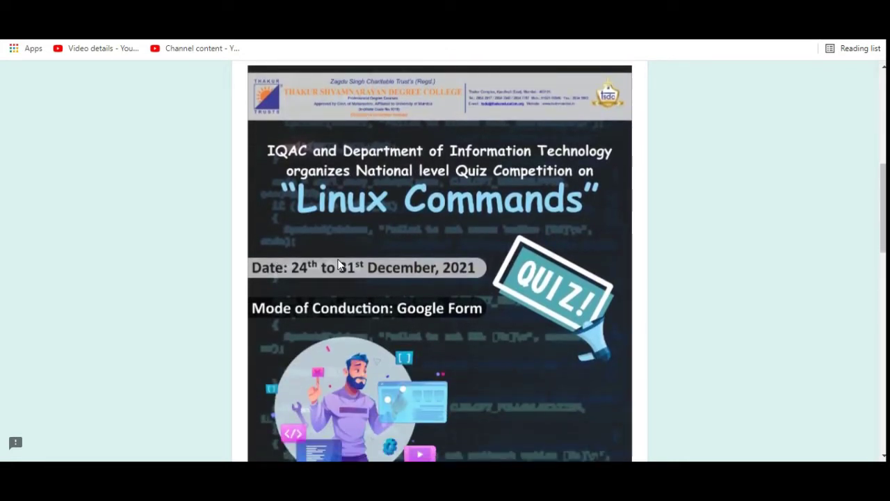
scroll(439, 277, down, 2)
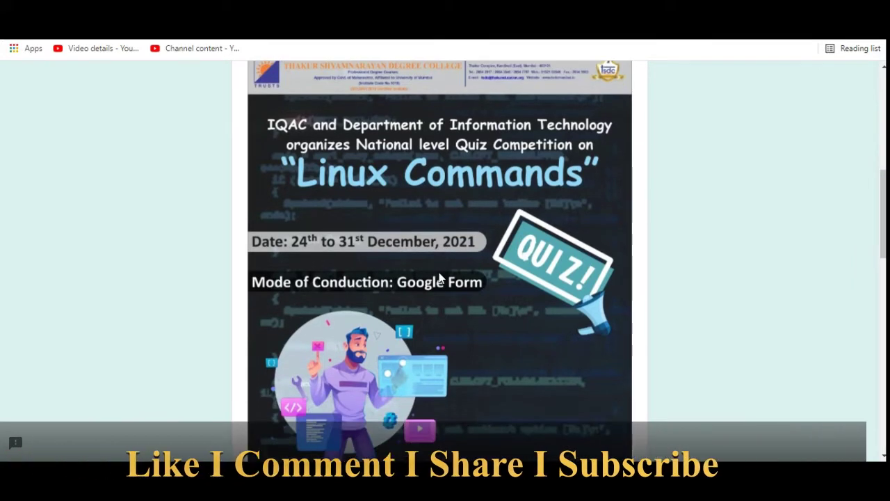
scroll(439, 278, down, 1)
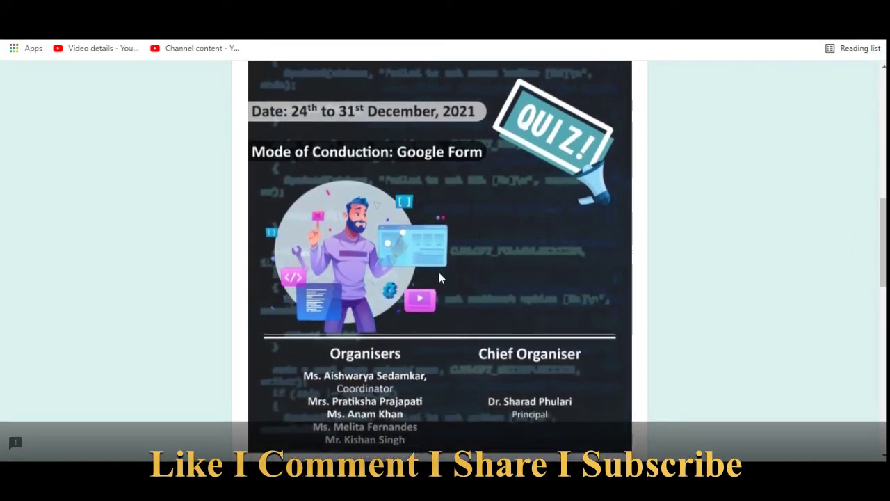
scroll(439, 278, down, 1)
scroll(438, 279, down, 2)
scroll(439, 276, down, 1)
scroll(439, 277, down, 1)
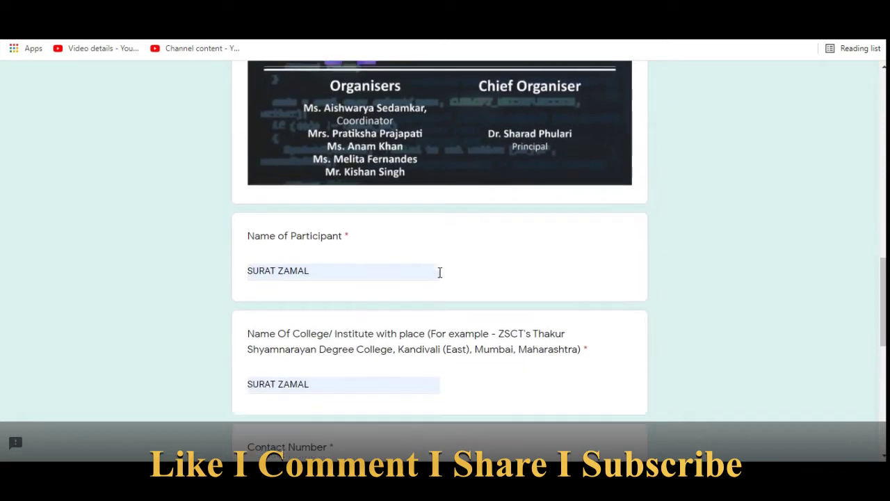
scroll(439, 277, down, 1)
scroll(439, 277, down, 1)
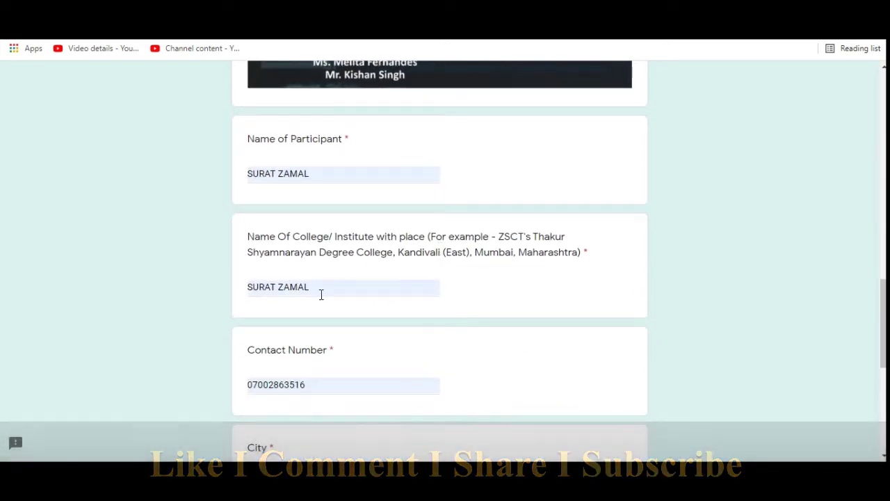
click(321, 295)
key(BackSpace)
key(BackSpace)
key(BackSpace)
key(BackSpace)
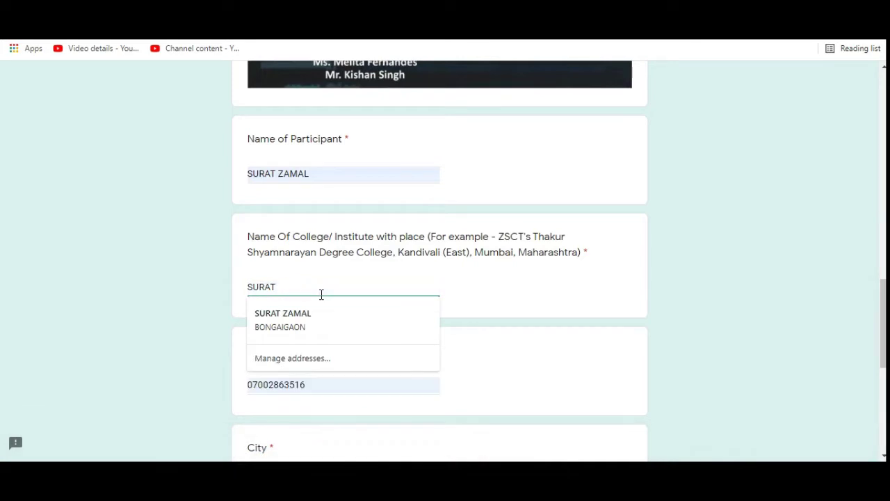
key(BackSpace)
key(BackSpace)
key(BackSpace)
text(USTM)
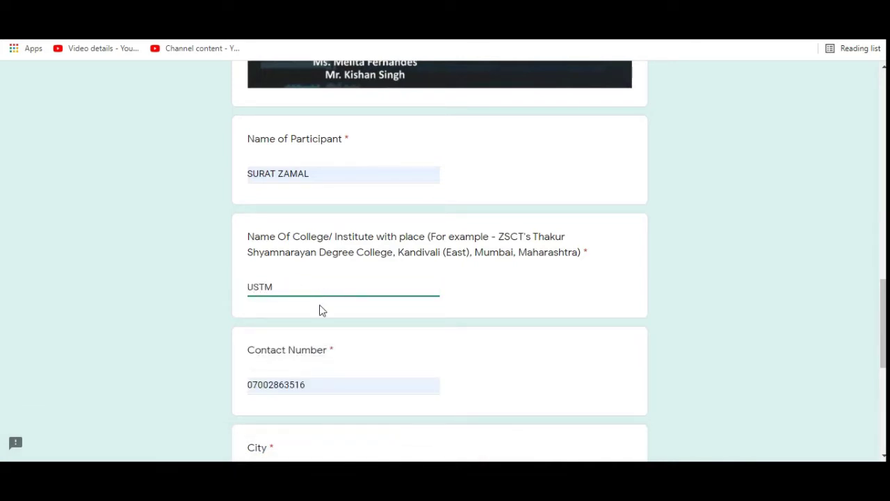
click(390, 331)
Step: Continue to the quiz questions page with Next
scroll(389, 333, down, 1)
scroll(389, 334, down, 1)
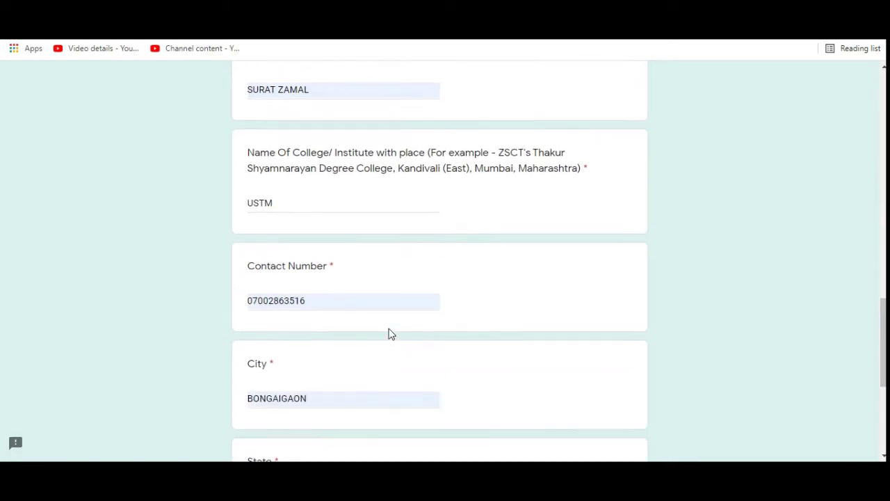
scroll(390, 334, down, 1)
scroll(390, 334, down, 1)
scroll(389, 334, down, 1)
scroll(390, 333, down, 1)
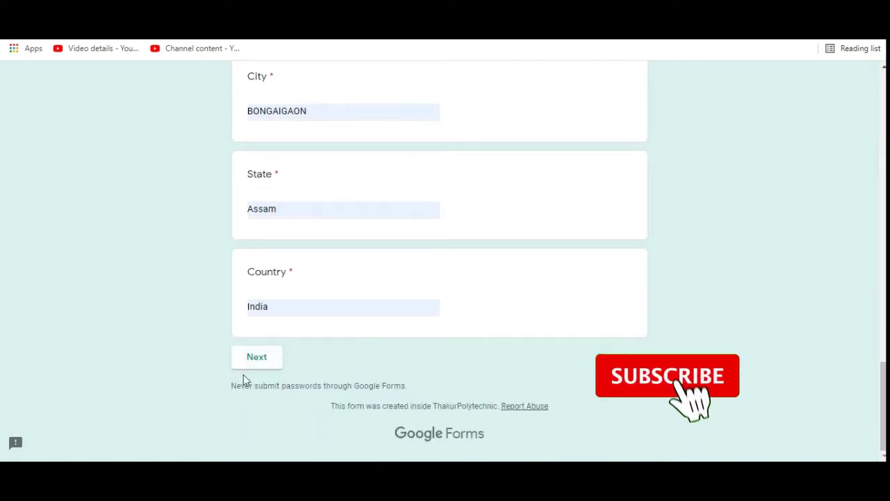
click(255, 358)
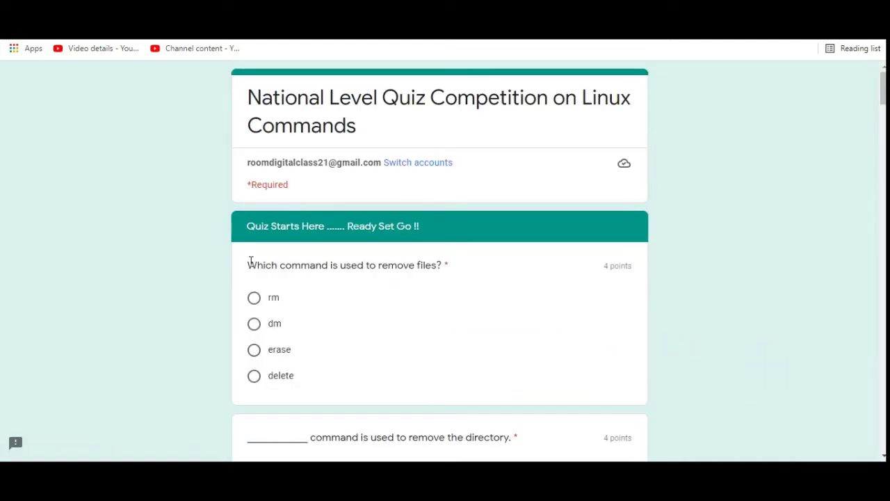
Step: Answer 'rm' for the command that removes files
drag(252, 263, 452, 271)
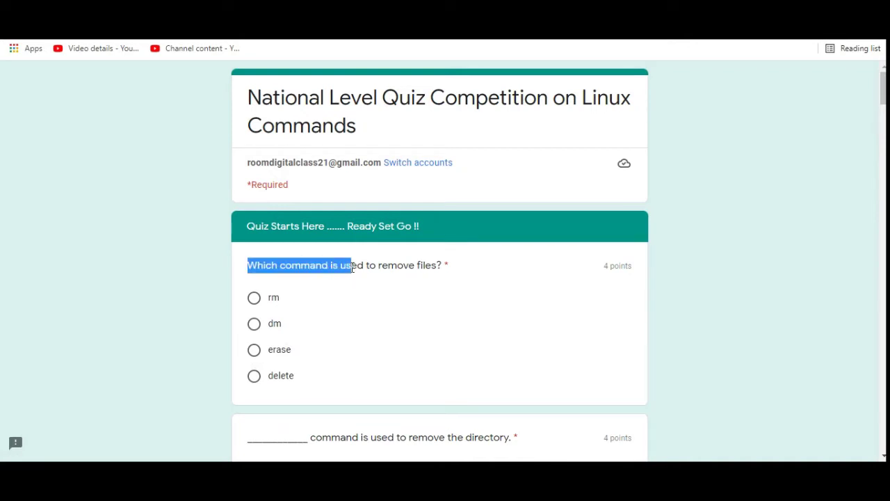
click(429, 287)
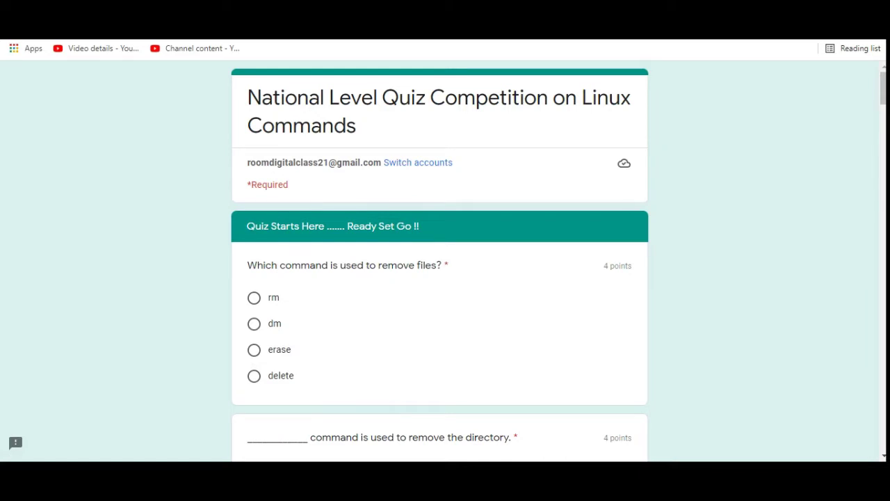
scroll(438, 285, down, 1)
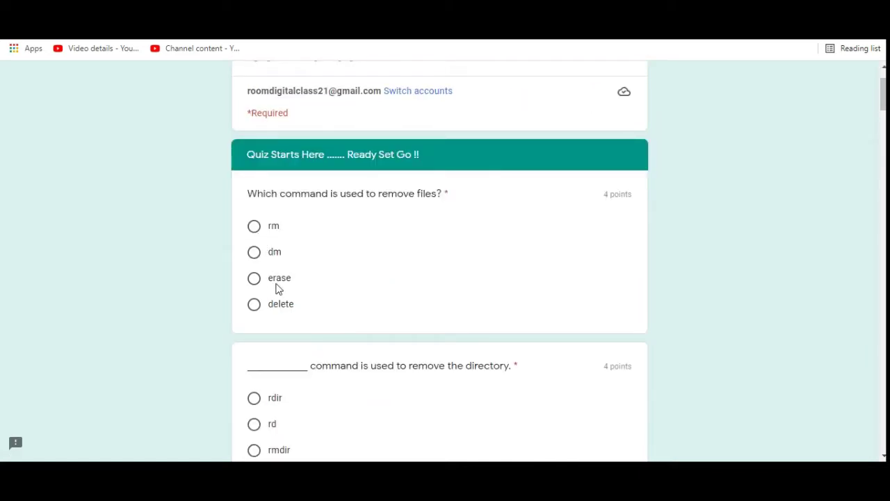
click(254, 228)
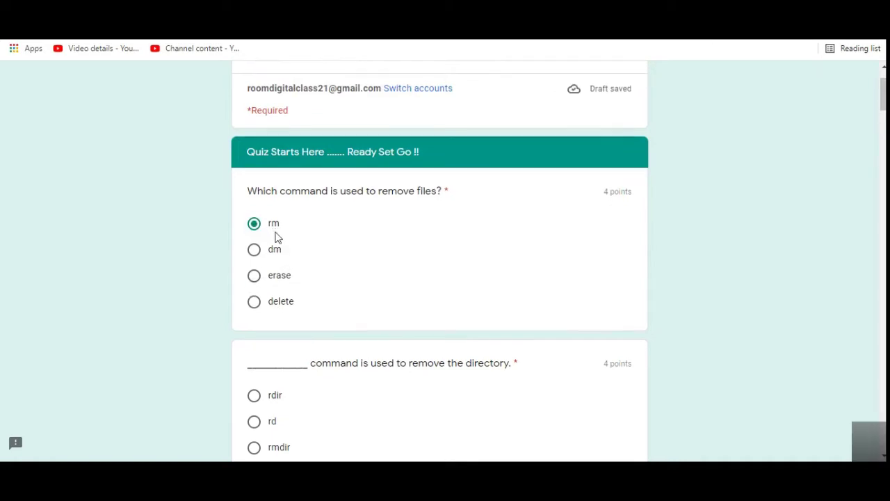
Step: Answer 'rmdir' for the command that removes a directory
scroll(276, 238, down, 1)
scroll(276, 238, down, 1)
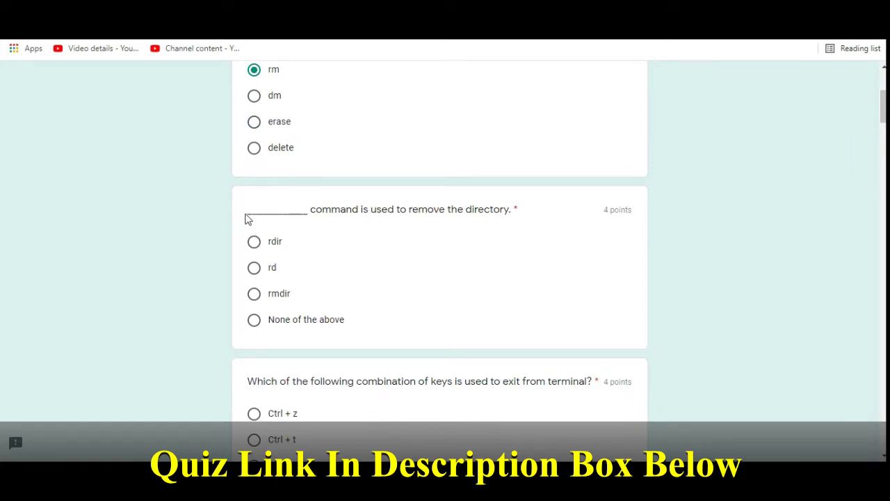
mouse_move(245, 219)
mouse_down()
mouse_move(314, 226)
mouse_move(514, 206)
mouse_move(522, 218)
mouse_up()
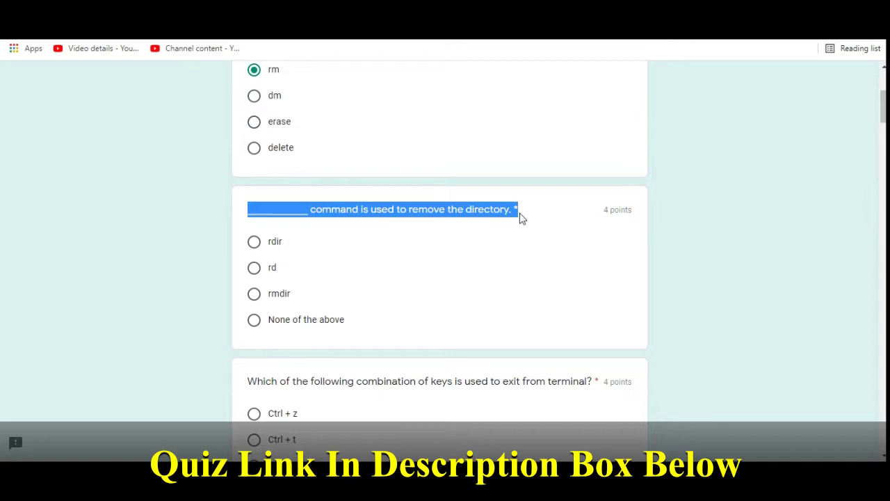
click(488, 234)
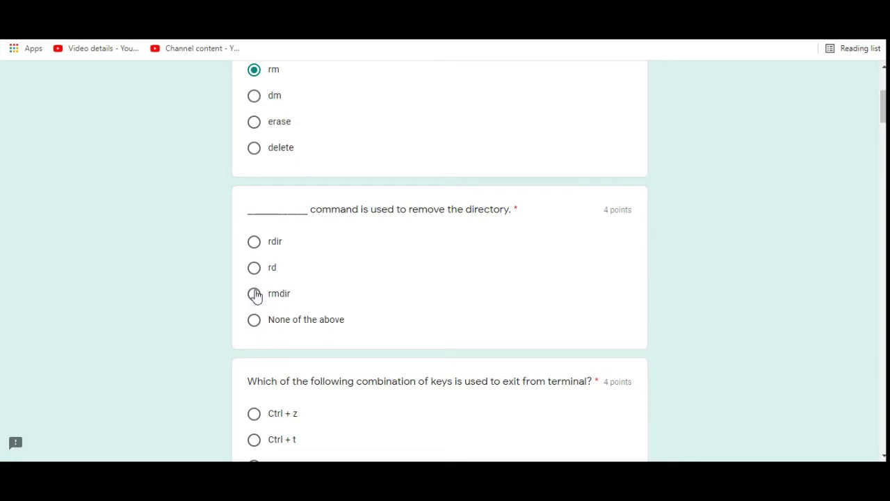
click(255, 293)
scroll(283, 307, down, 1)
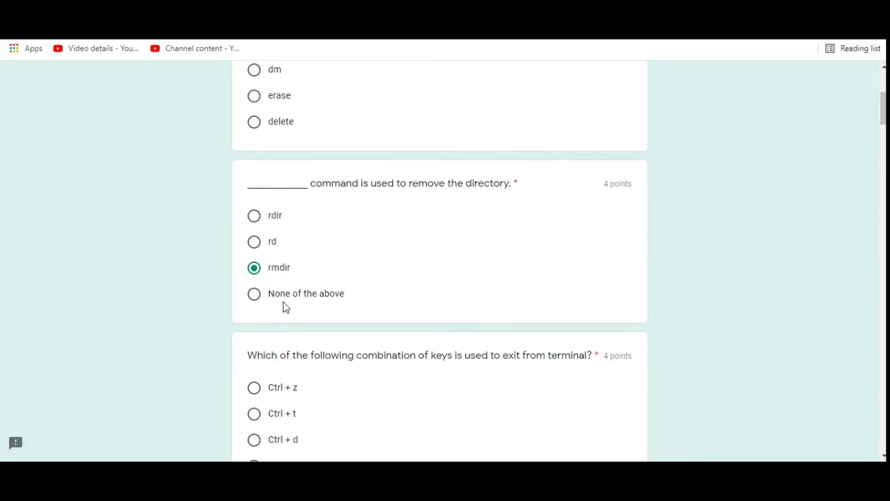
scroll(284, 306, down, 2)
scroll(283, 307, down, 1)
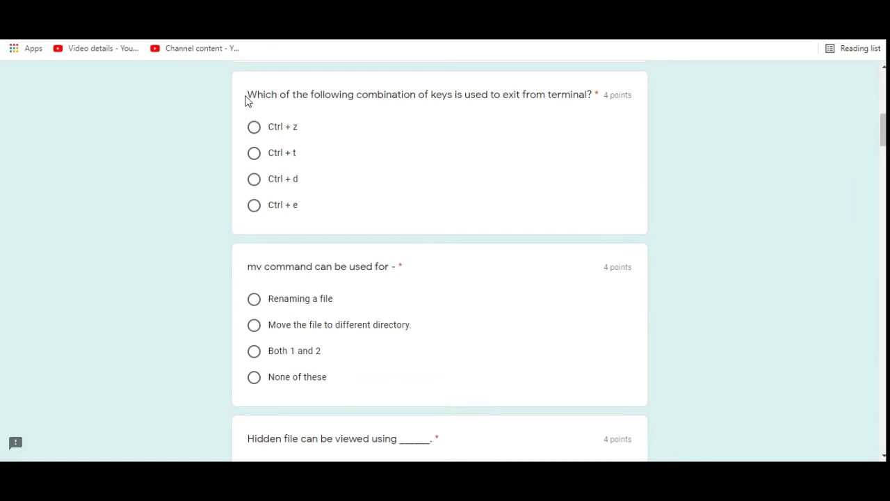
Step: Answer 'Ctrl + d' for the exit-terminal question
drag(247, 95, 593, 94)
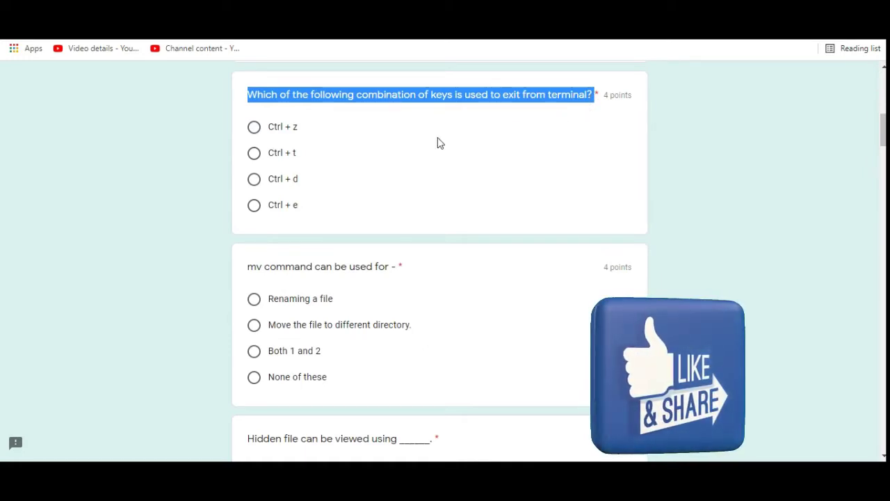
click(384, 116)
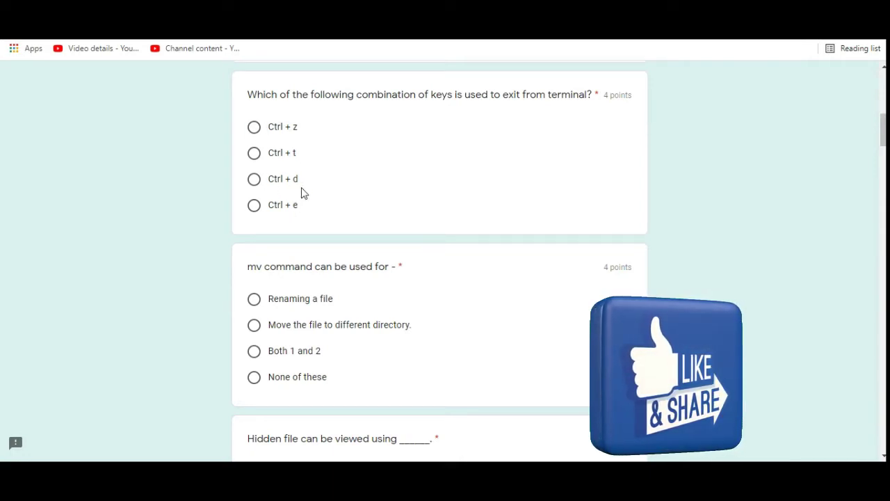
click(254, 179)
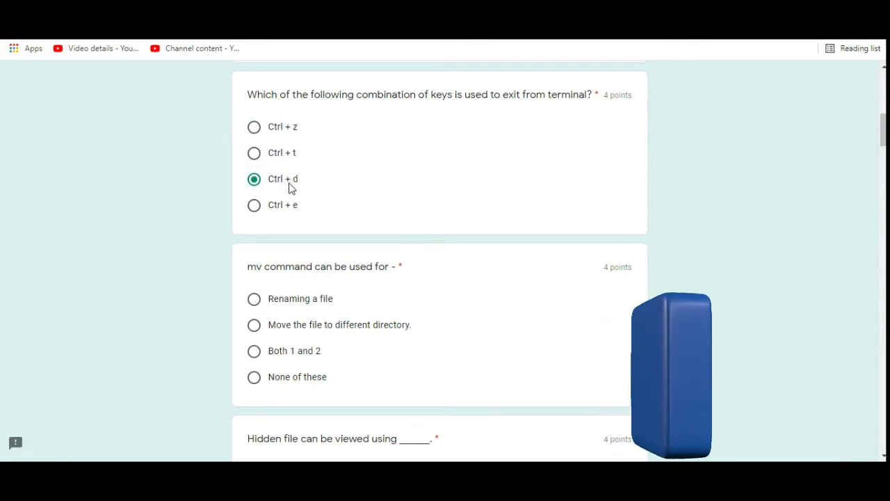
Step: Answer 'Move the file to different directory.' for the mv command question
scroll(290, 188, down, 2)
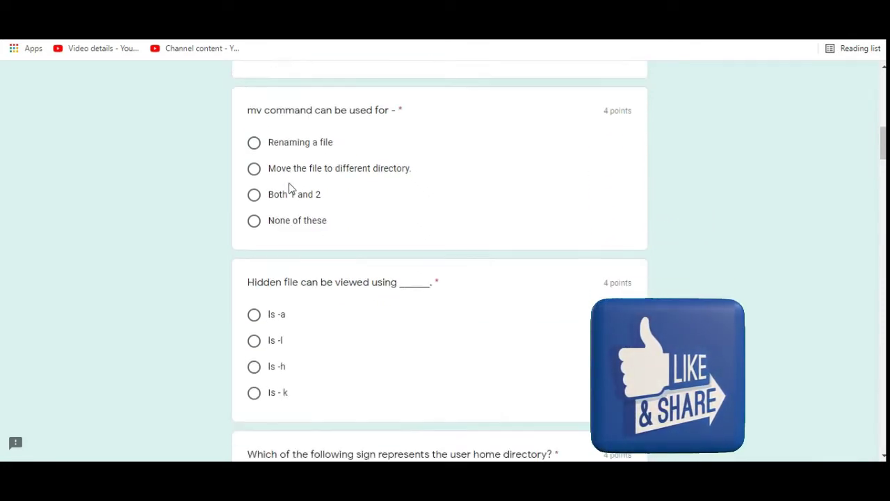
drag(249, 112, 400, 124)
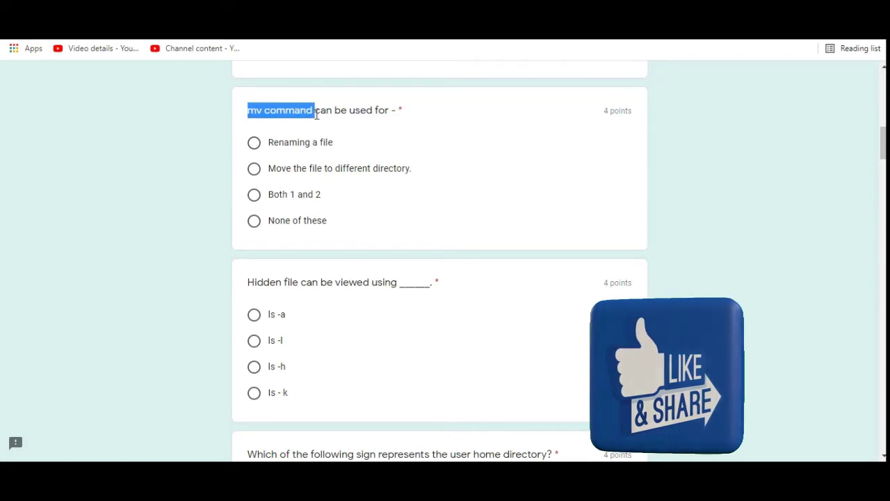
click(387, 127)
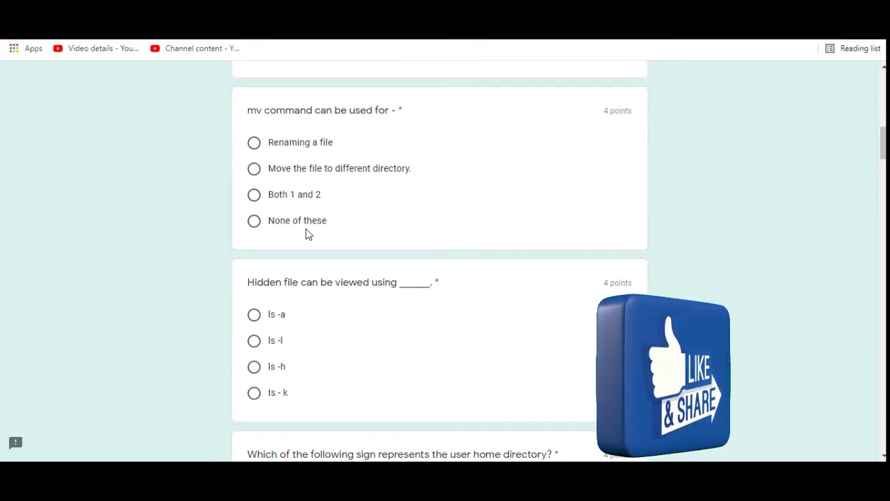
click(254, 172)
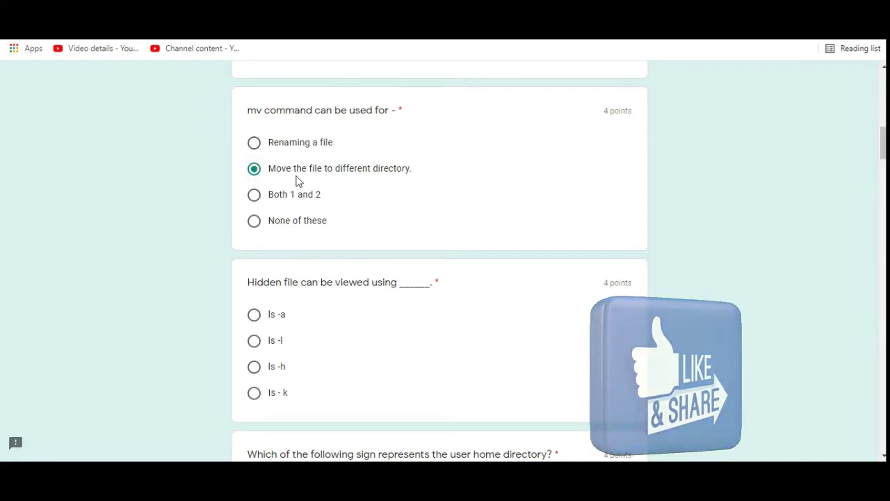
scroll(298, 180, down, 3)
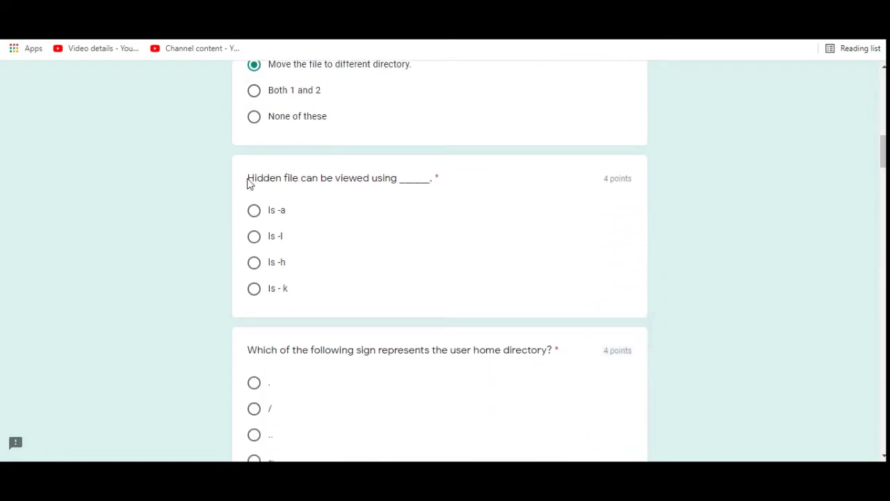
Step: Select 'ls -h' for 'Hidden file can be viewed using ____'
drag(248, 179, 433, 186)
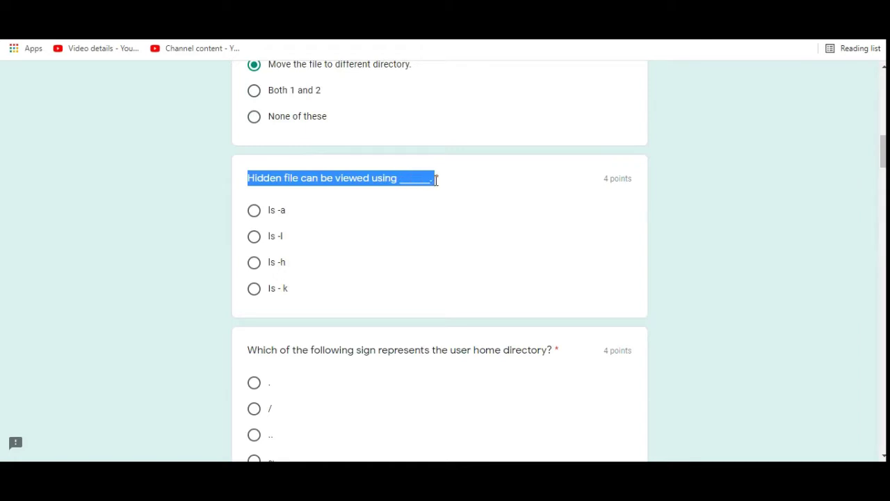
click(397, 196)
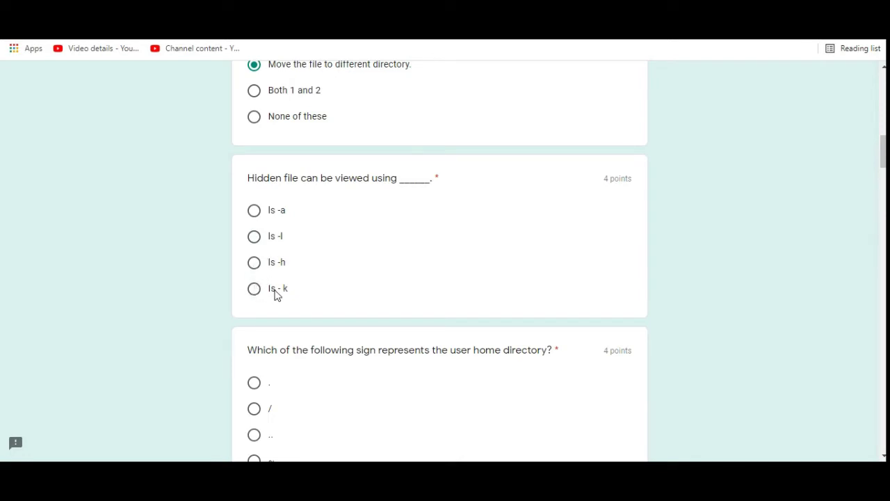
click(254, 268)
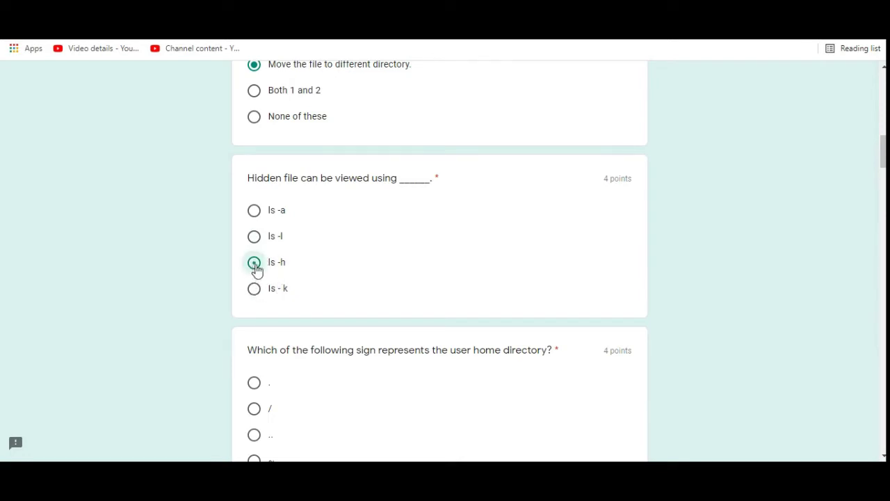
Step: Answer '/' for the home-directory question, replacing the initial '.' choice
scroll(276, 276, down, 3)
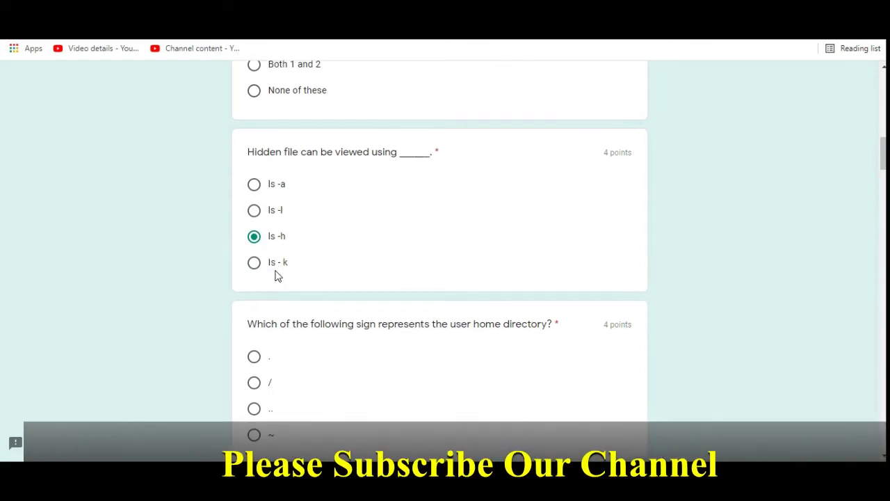
scroll(276, 277, down, 1)
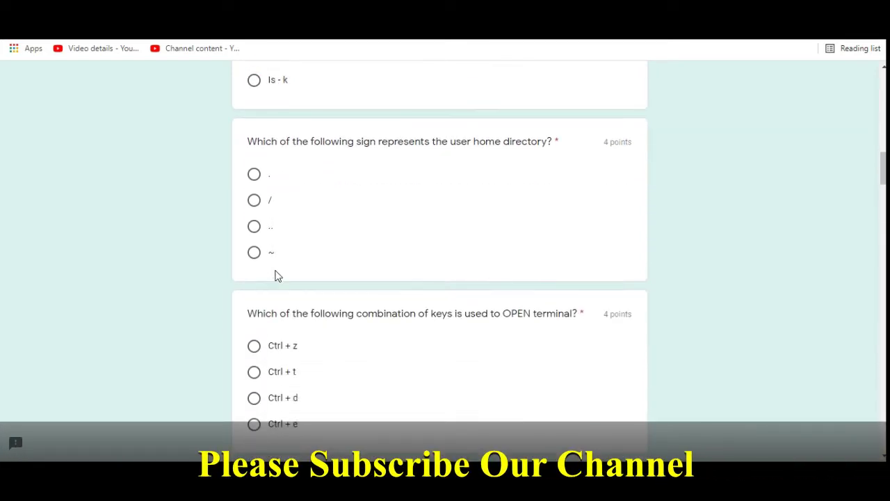
drag(249, 141, 562, 148)
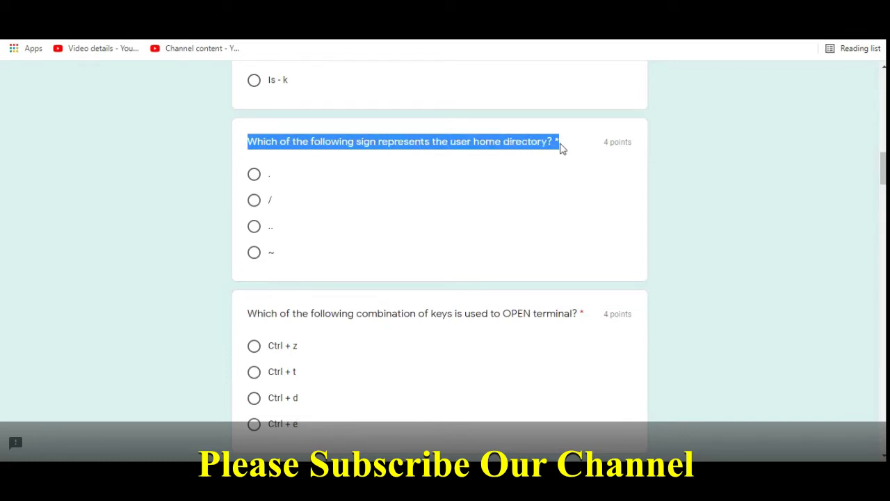
click(512, 174)
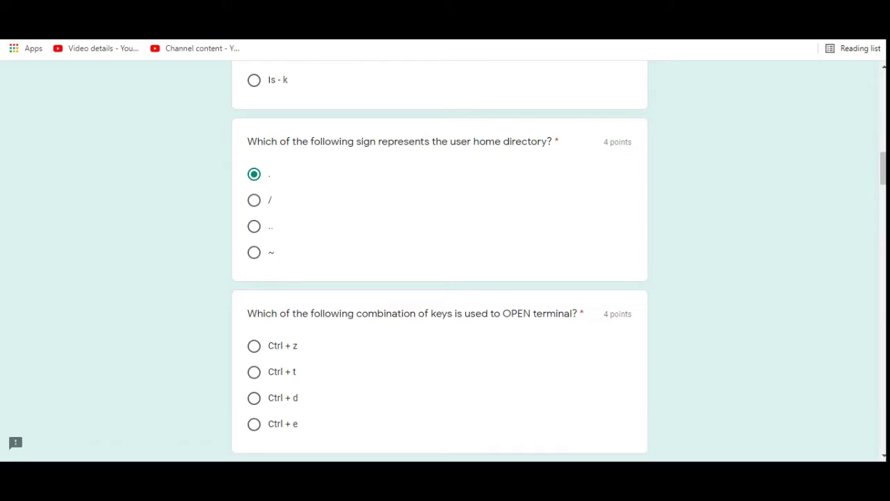
click(257, 204)
Step: Answer 'Ctrl + d' for the open-terminal question instead of 'Ctrl + z'
scroll(277, 211, down, 2)
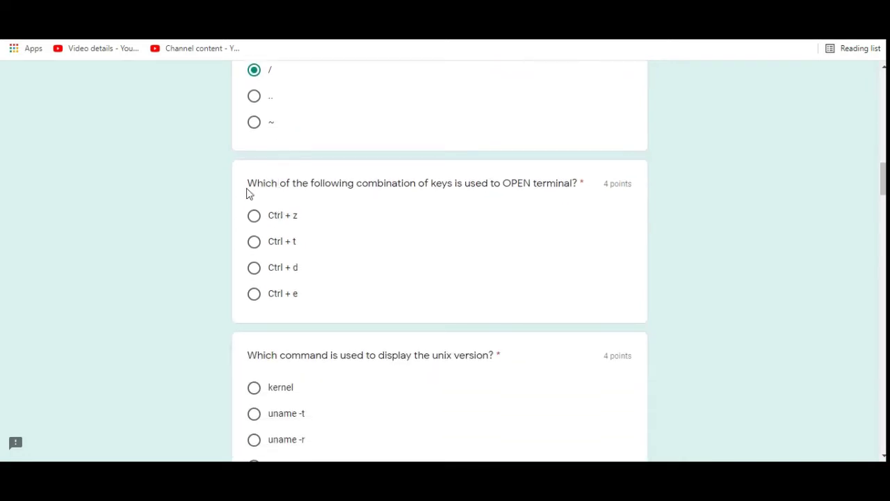
drag(249, 193, 586, 189)
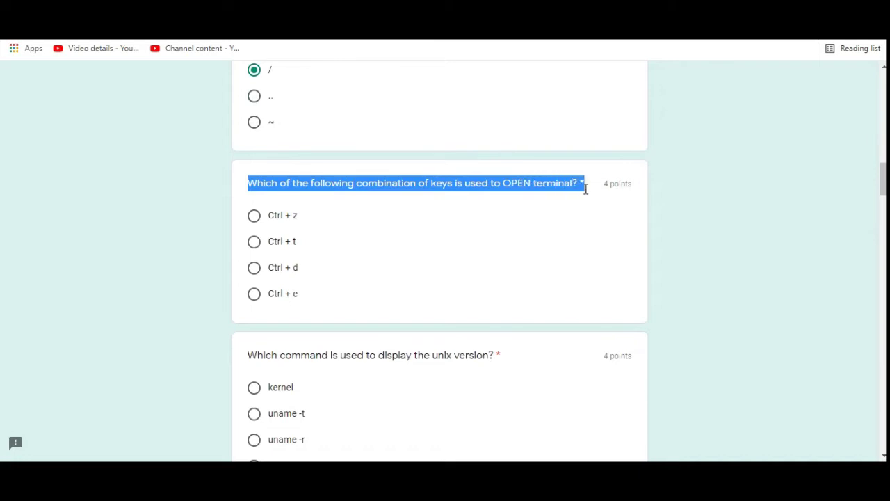
click(401, 216)
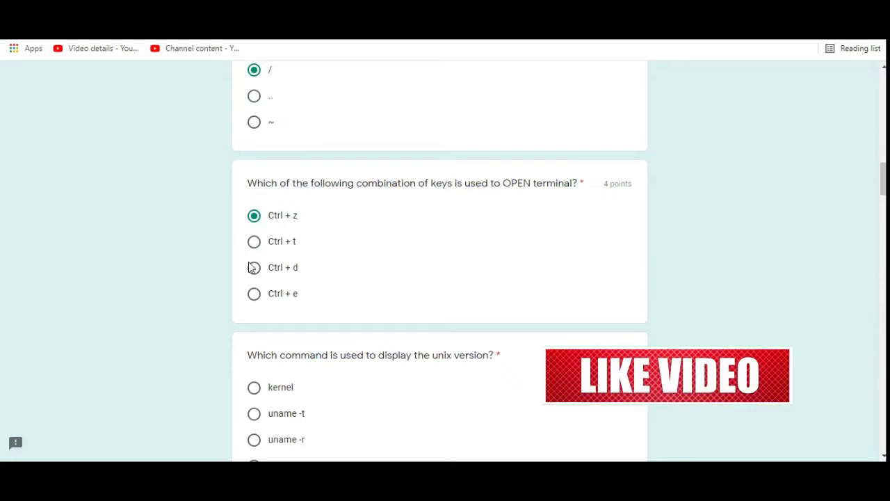
click(254, 268)
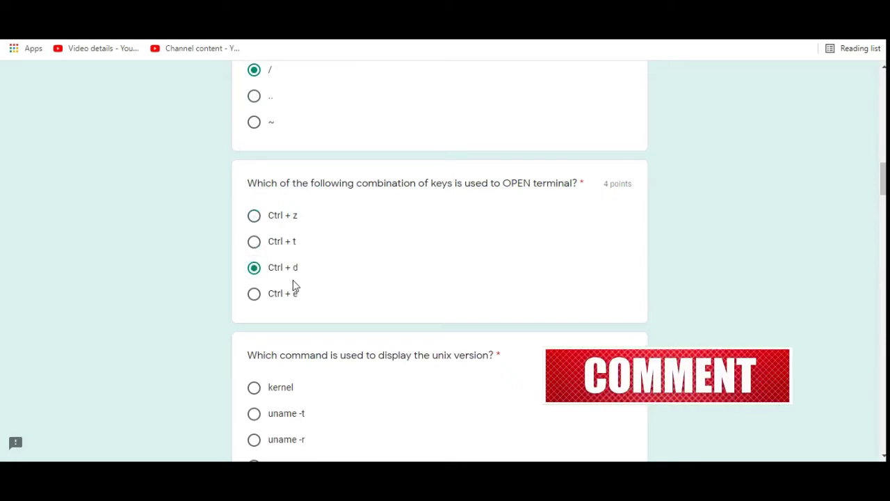
Step: Answer 'uname -r' for the unix-version question
scroll(293, 284, down, 3)
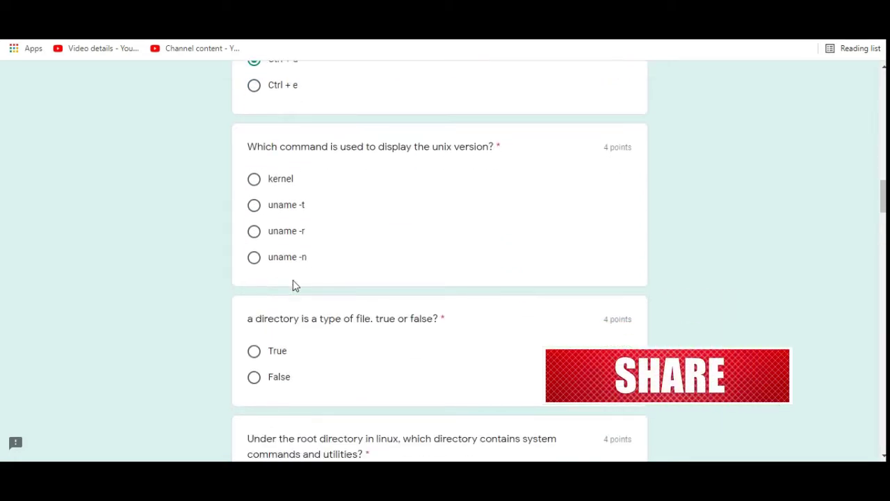
drag(248, 146, 503, 150)
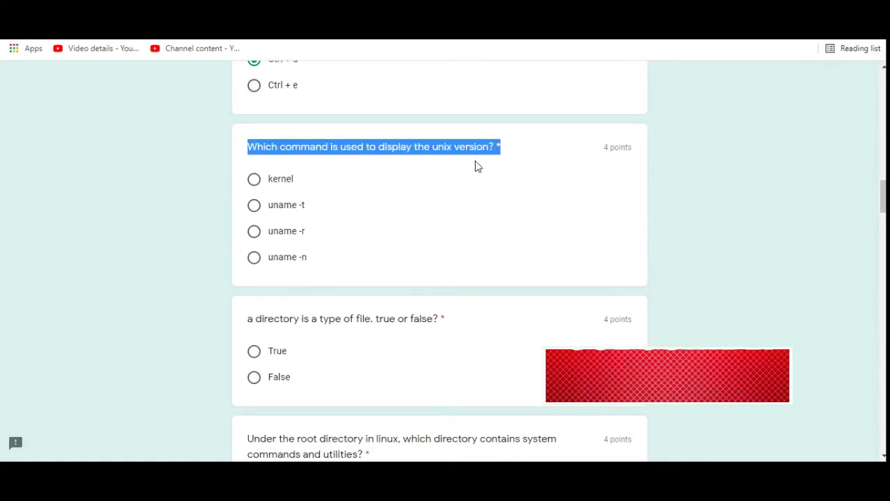
click(477, 165)
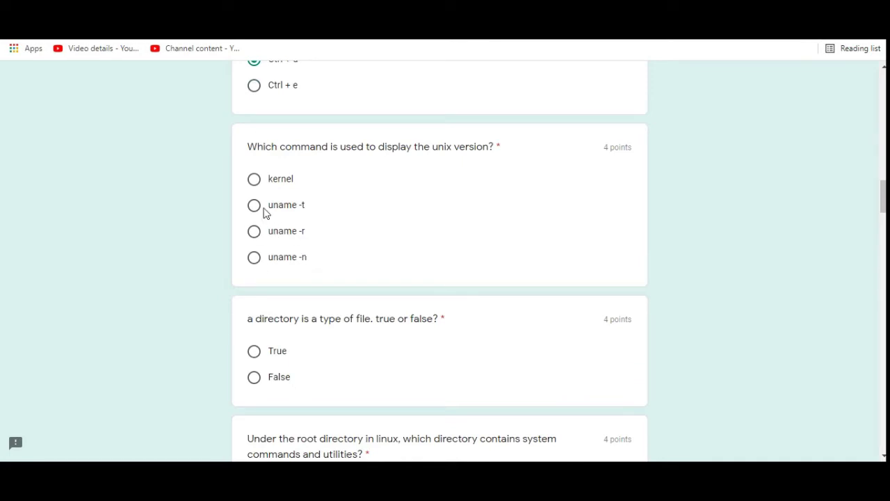
click(254, 233)
scroll(292, 243, down, 1)
Step: Answer True to the directory true-or-false question
scroll(292, 244, down, 2)
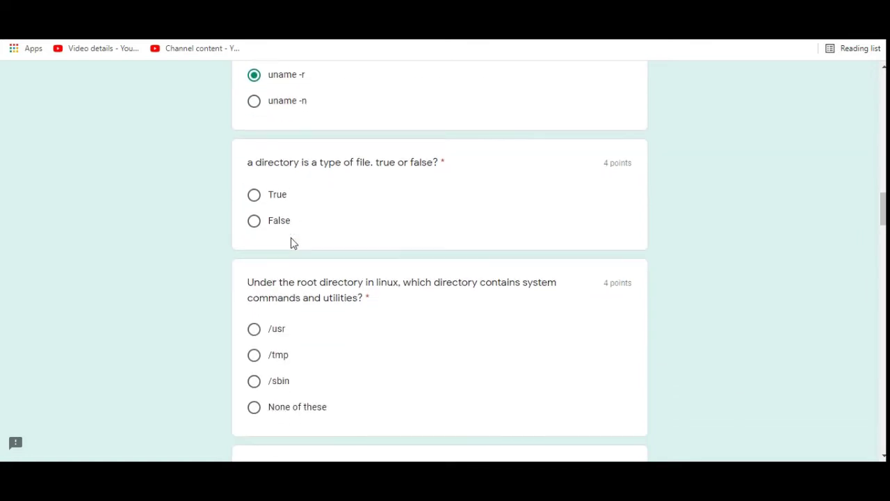
scroll(292, 243, down, 2)
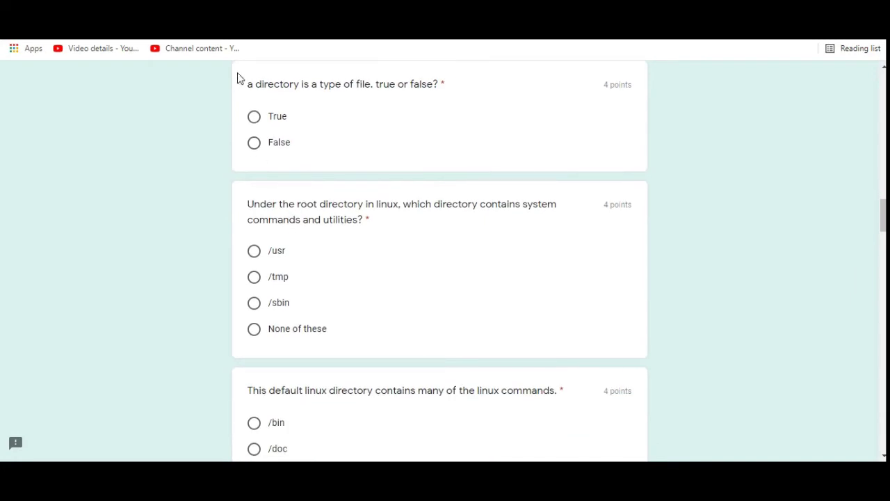
drag(247, 84, 438, 88)
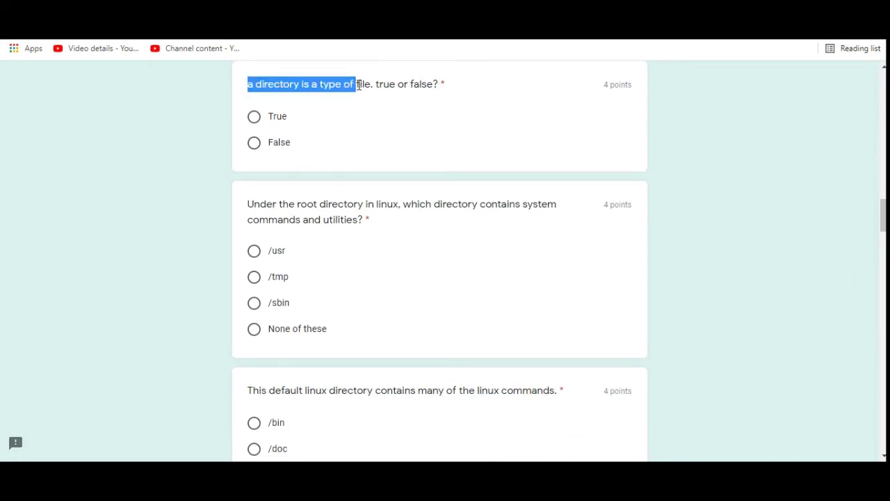
click(431, 103)
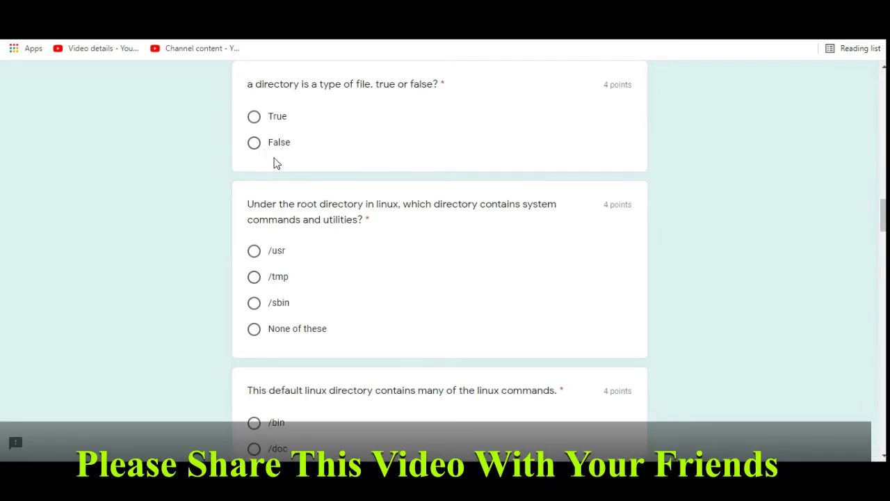
click(255, 118)
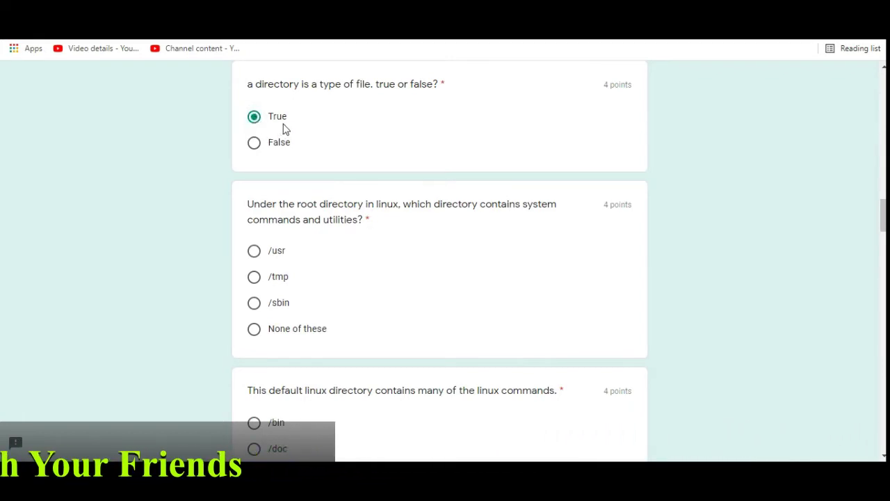
Step: Answer '/usr' for the system-commands directory question
scroll(283, 128, down, 3)
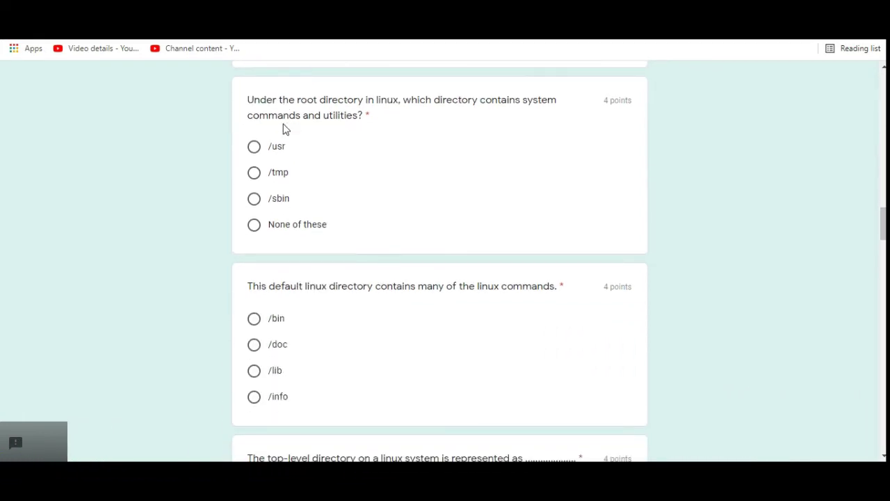
drag(239, 106, 367, 115)
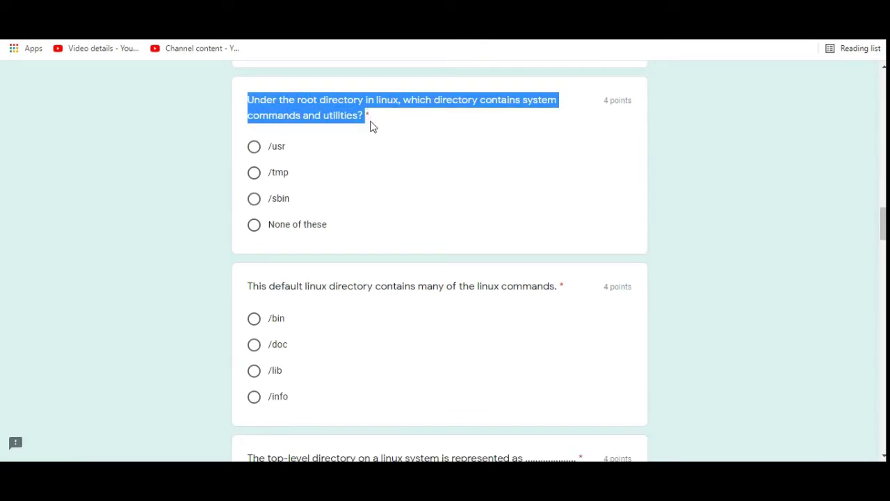
click(370, 126)
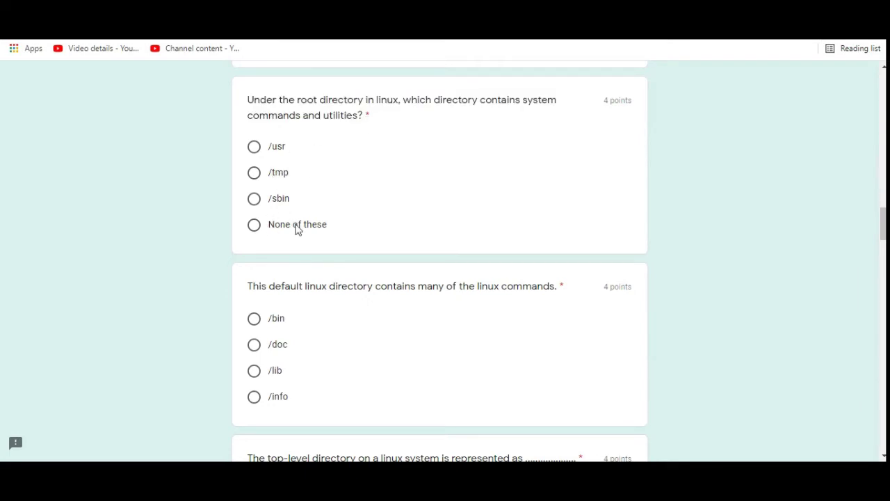
click(253, 148)
Step: Answer '/bin' for the default Linux commands directory question
scroll(278, 160, down, 1)
scroll(278, 160, down, 1)
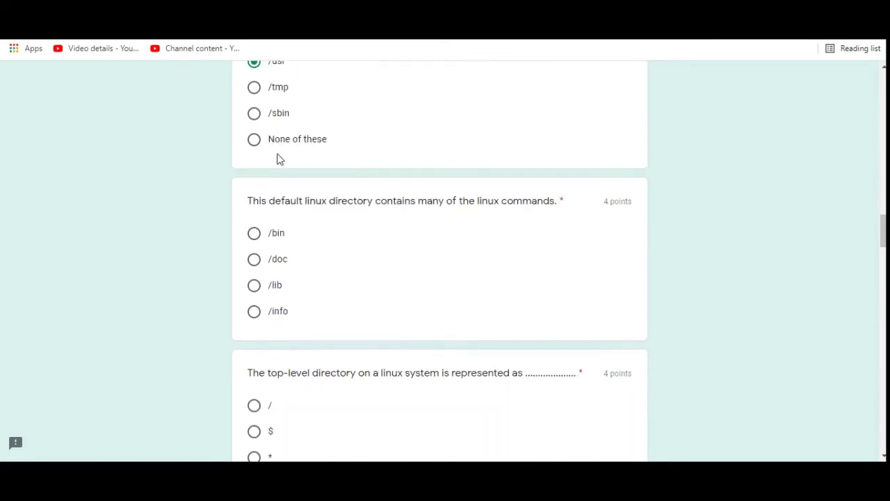
scroll(278, 156, down, 1)
drag(245, 161, 559, 170)
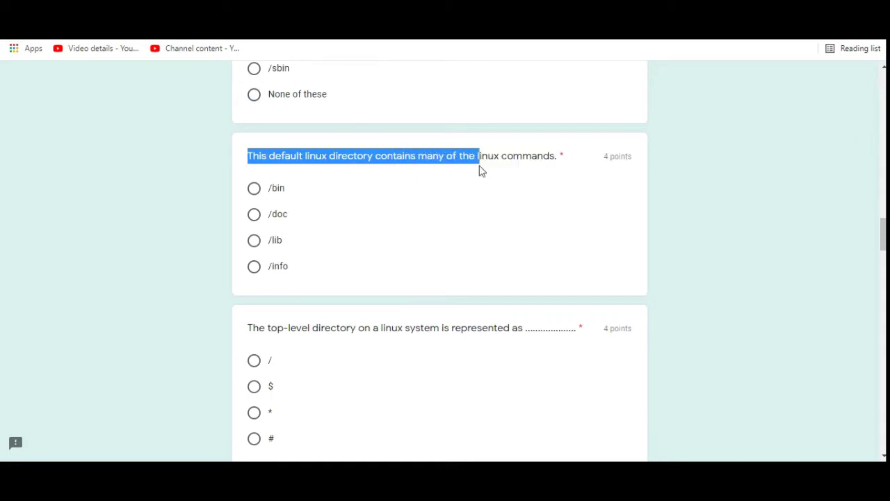
click(559, 170)
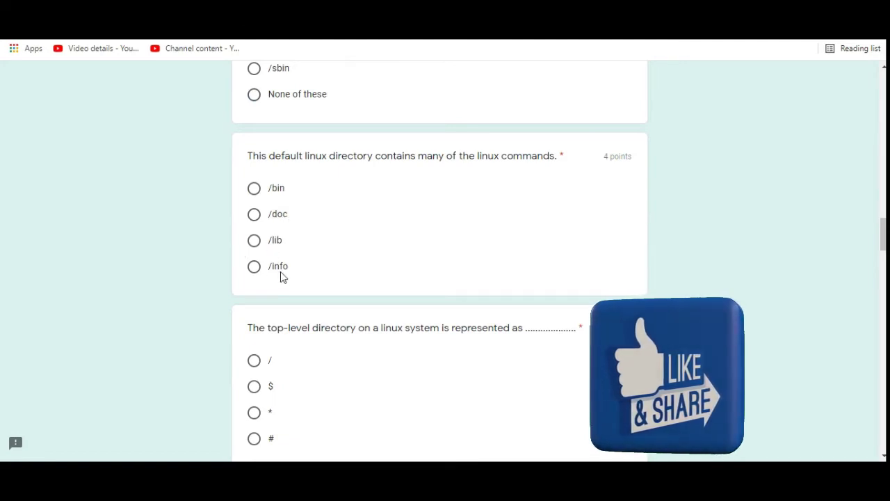
click(255, 192)
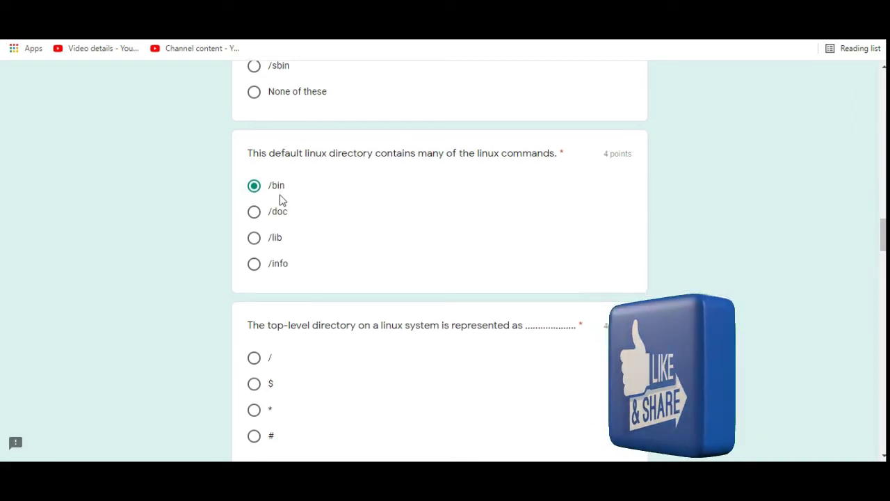
Step: Answer '/' for the top-level directory question
scroll(282, 200, down, 2)
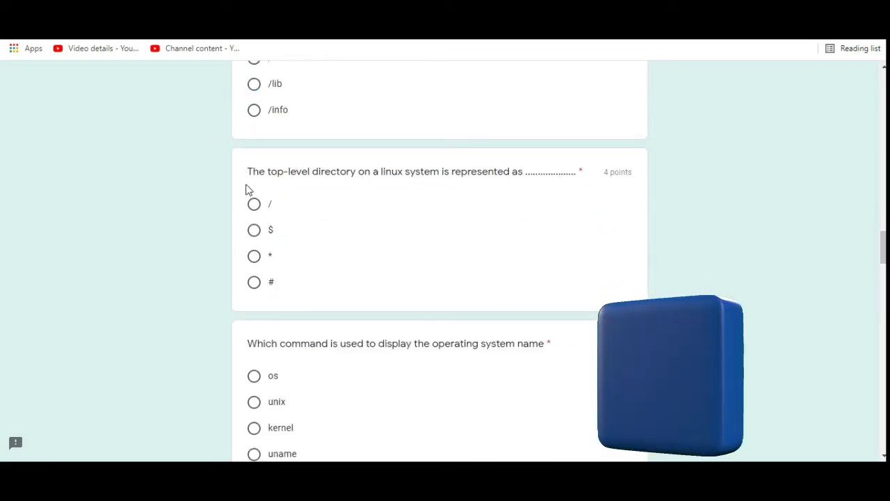
drag(245, 172, 601, 182)
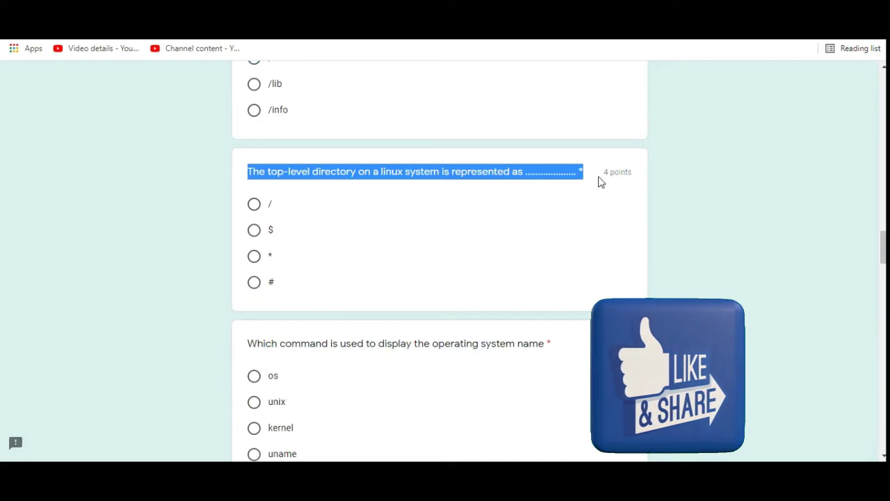
click(369, 197)
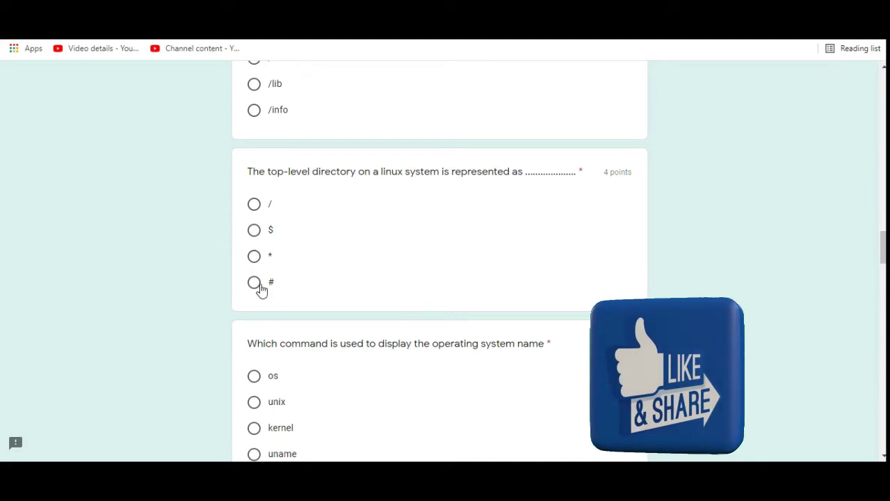
click(254, 206)
Step: Answer 'uname' for the operating system name question
scroll(276, 217, down, 1)
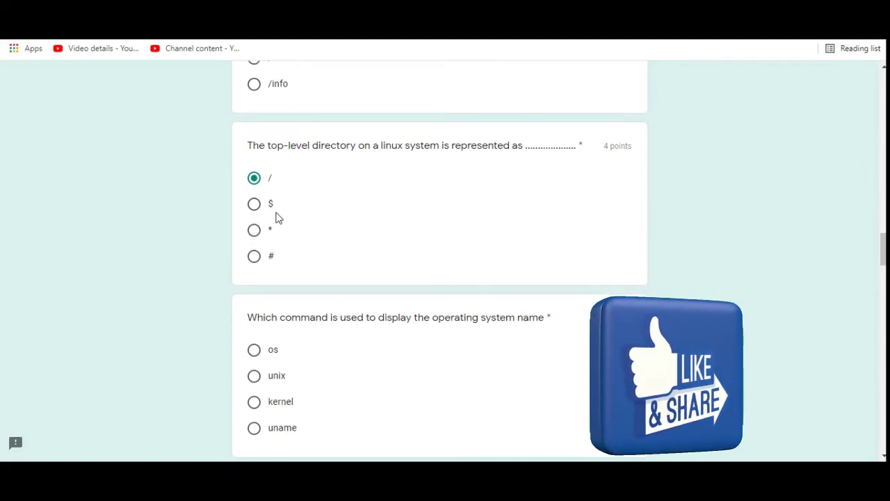
scroll(276, 217, down, 2)
scroll(276, 218, down, 1)
scroll(277, 218, down, 1)
scroll(276, 218, down, 1)
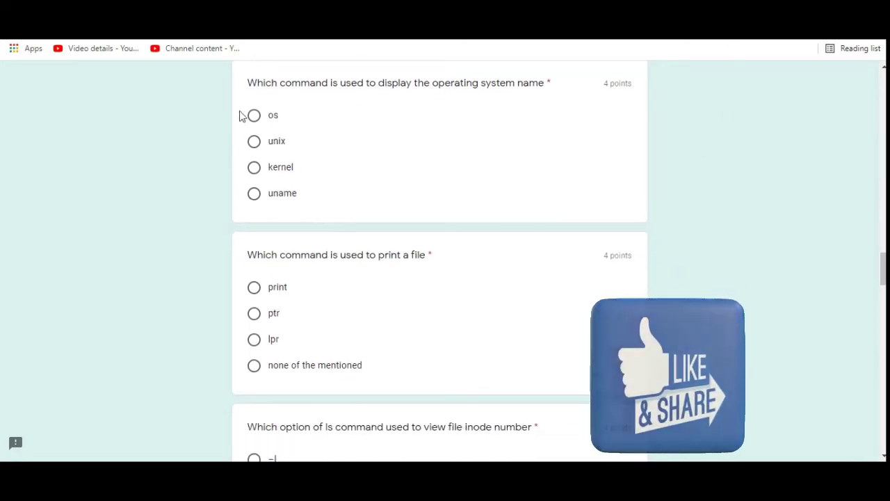
drag(247, 83, 545, 82)
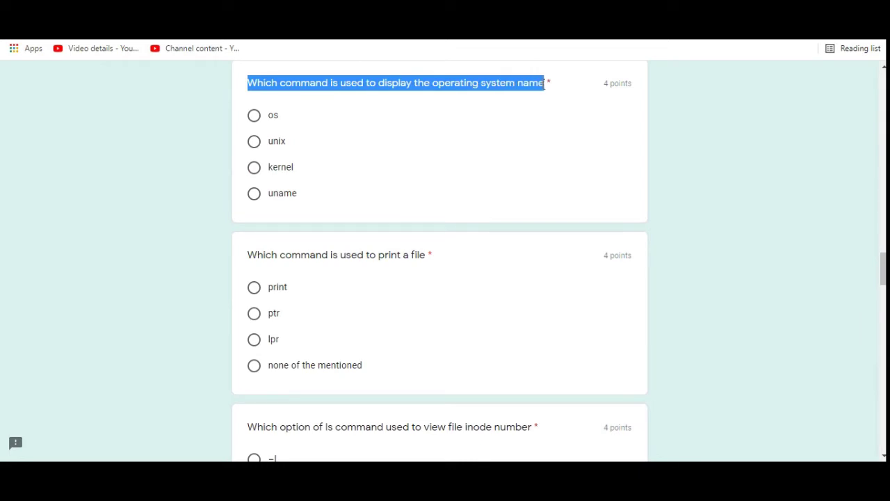
click(499, 97)
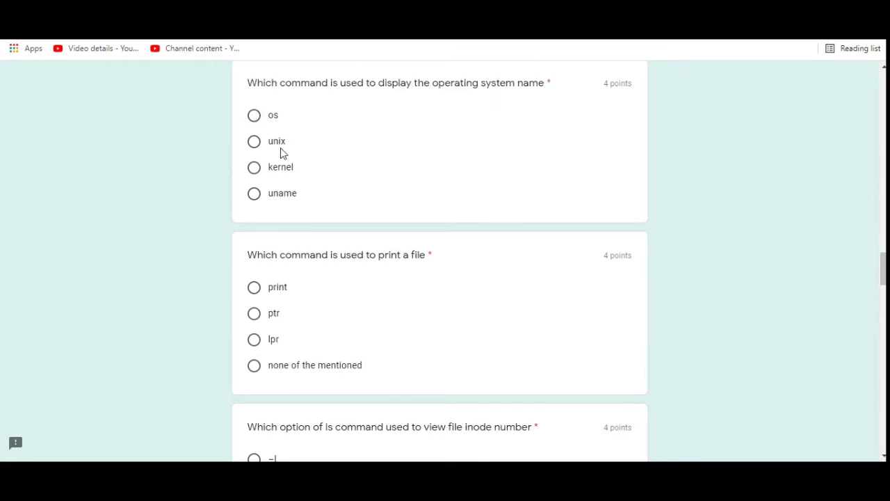
click(254, 194)
Step: Answer 'lpr' for the print-a-file question
scroll(281, 206, down, 1)
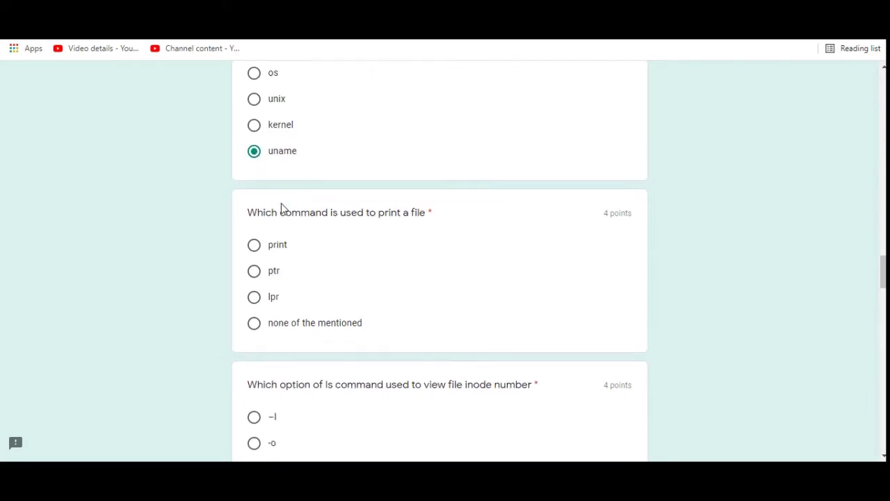
scroll(281, 205, down, 1)
drag(247, 126, 435, 132)
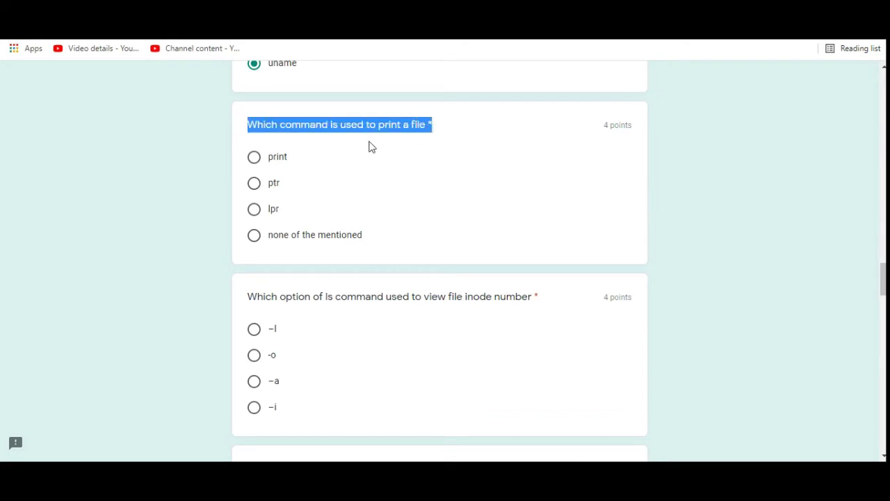
click(369, 146)
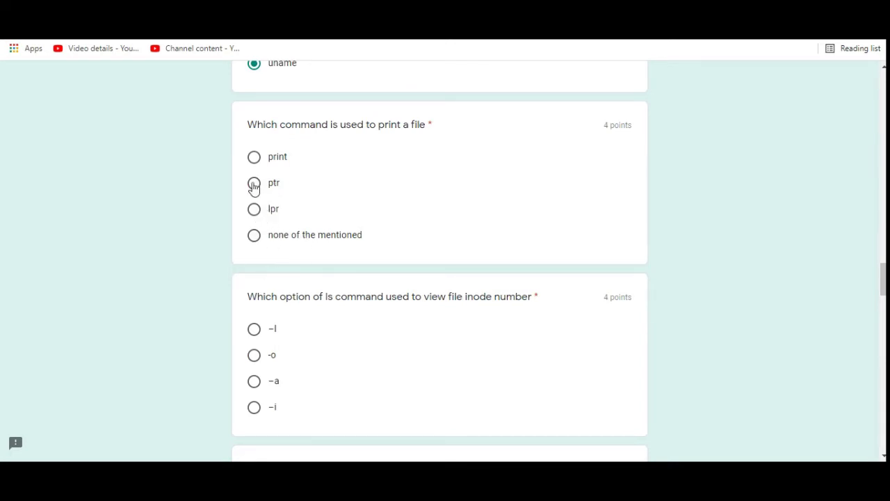
click(254, 210)
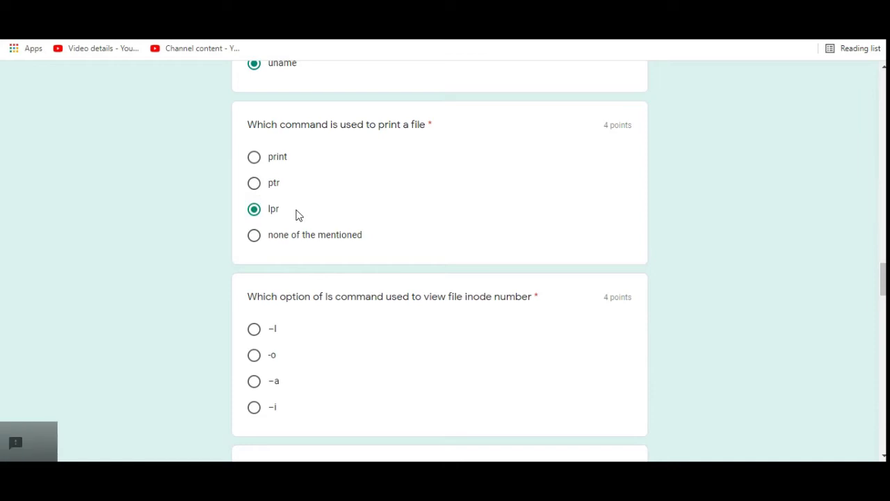
Step: Answer '–l' for the inode number question
scroll(298, 214, down, 1)
scroll(298, 214, down, 2)
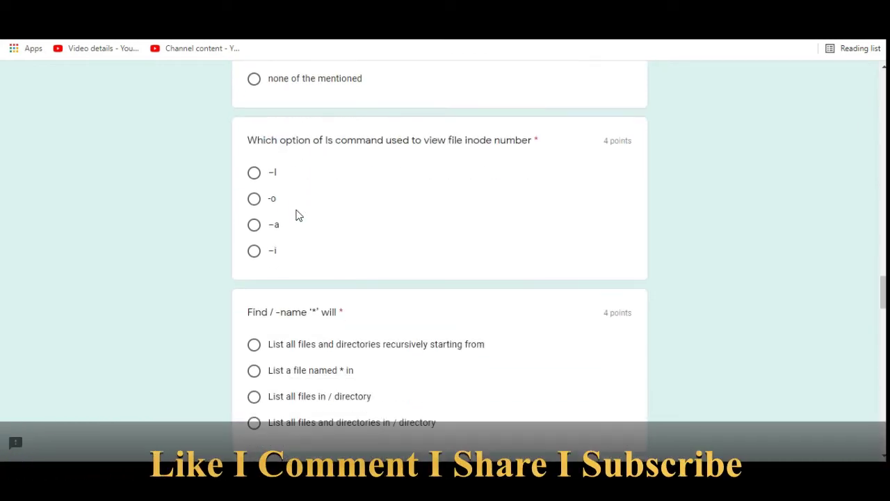
mouse_move(240, 139)
mouse_down()
mouse_move(336, 157)
mouse_move(539, 145)
mouse_up()
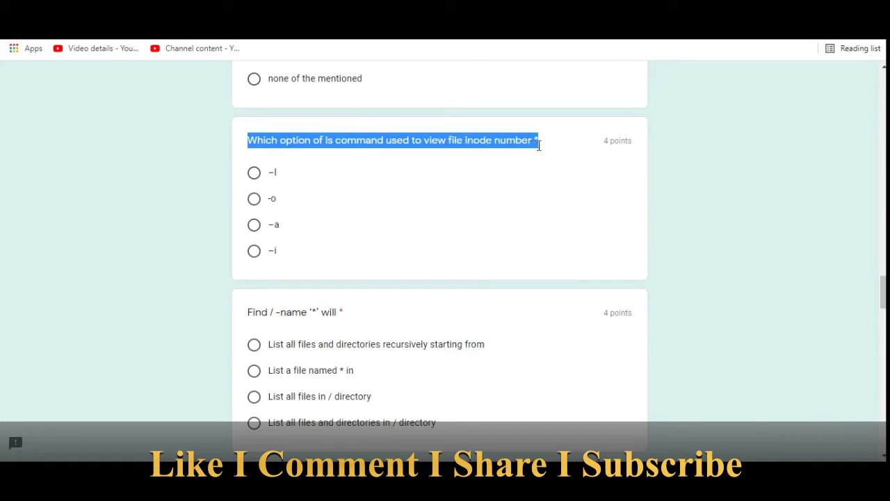
click(438, 164)
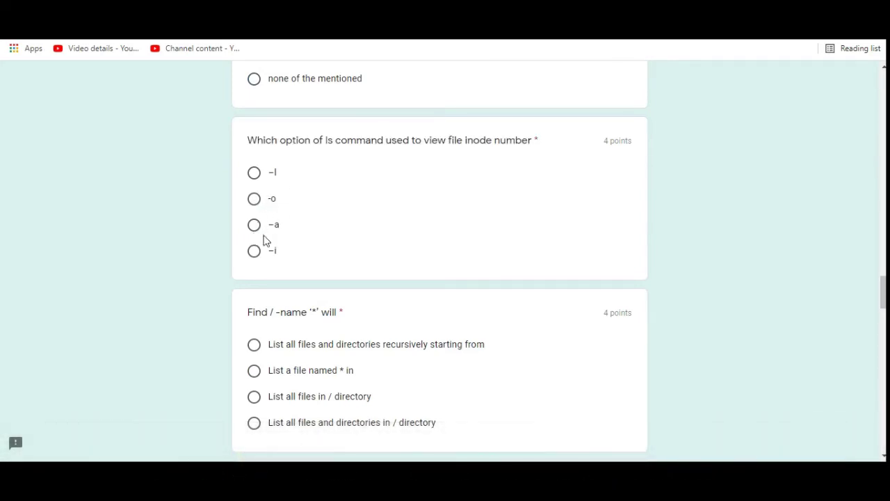
click(257, 176)
Step: Answer 'List a file named * in' for the Find / -name question
scroll(304, 183, down, 1)
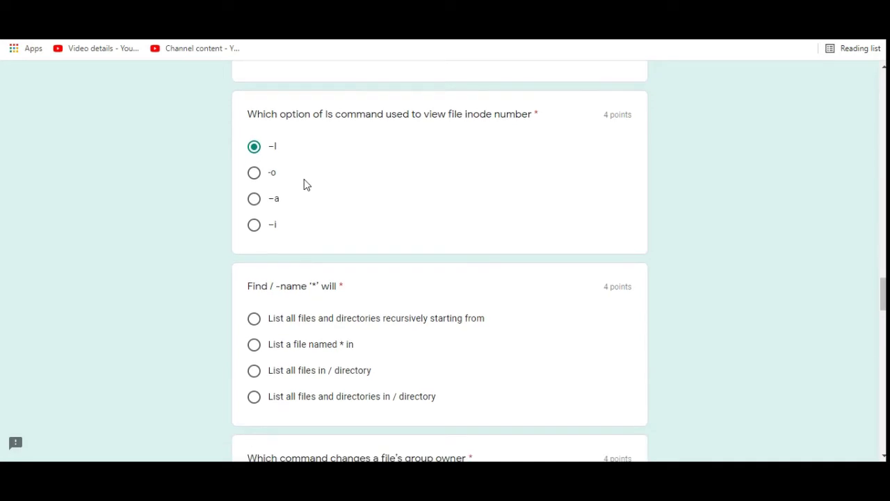
scroll(304, 183, down, 2)
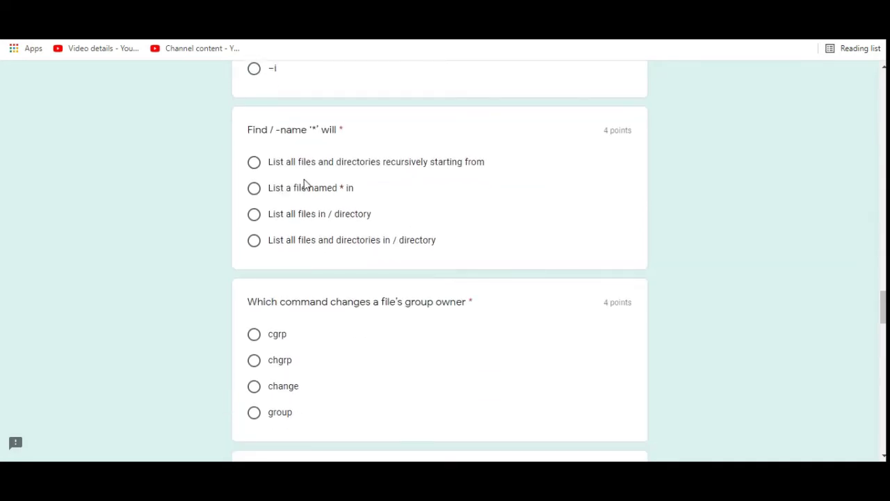
drag(242, 137, 352, 140)
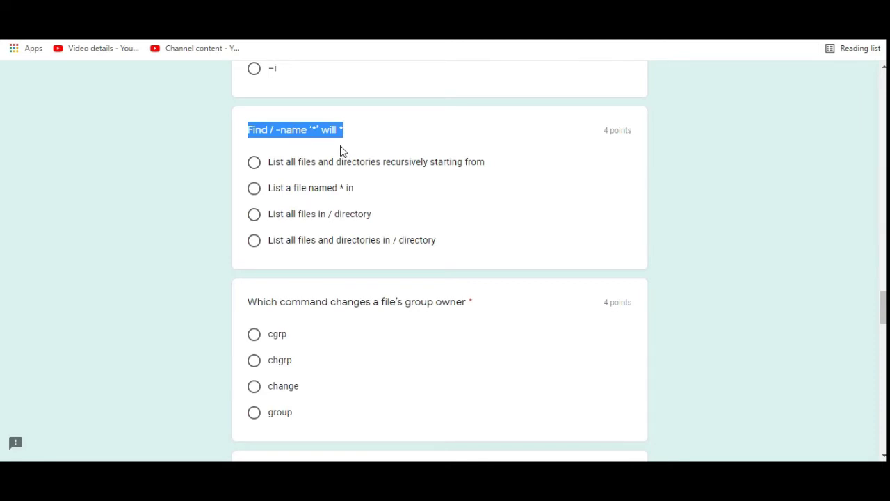
click(341, 150)
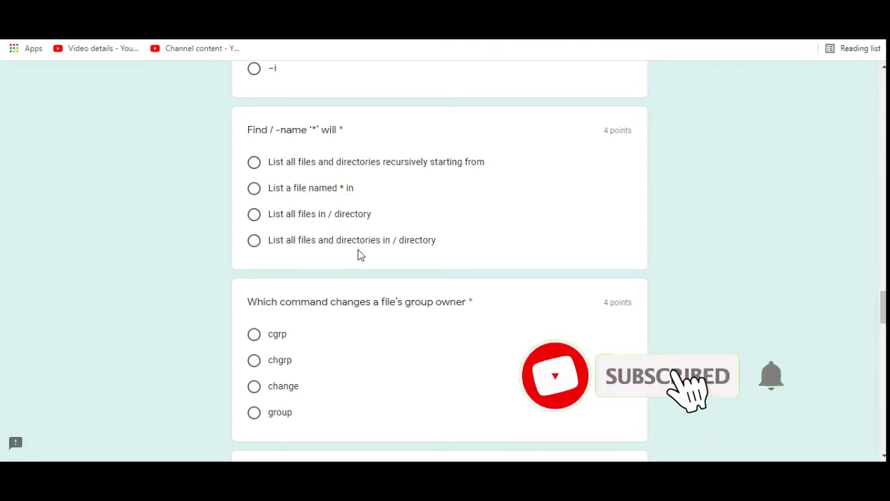
click(255, 189)
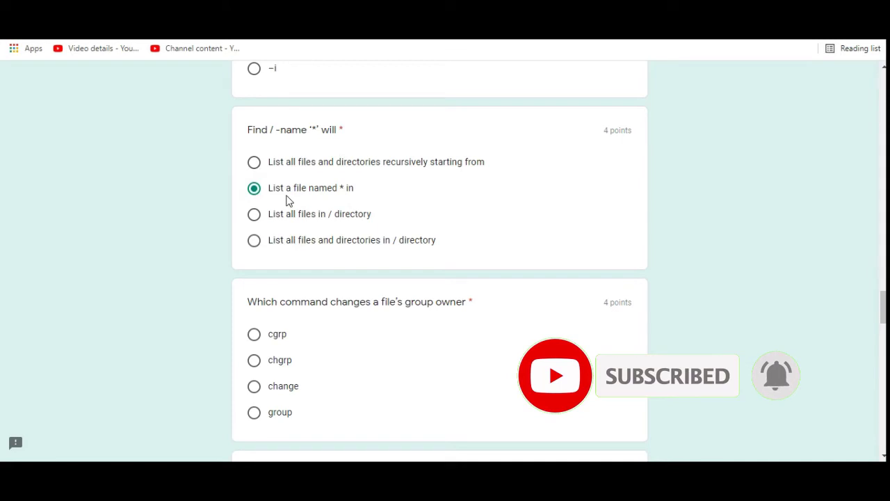
Step: Answer 'chgrp' for the group owner question, replacing the initial 'cgrp' pick
scroll(287, 200, down, 1)
scroll(287, 201, down, 1)
scroll(287, 201, down, 1)
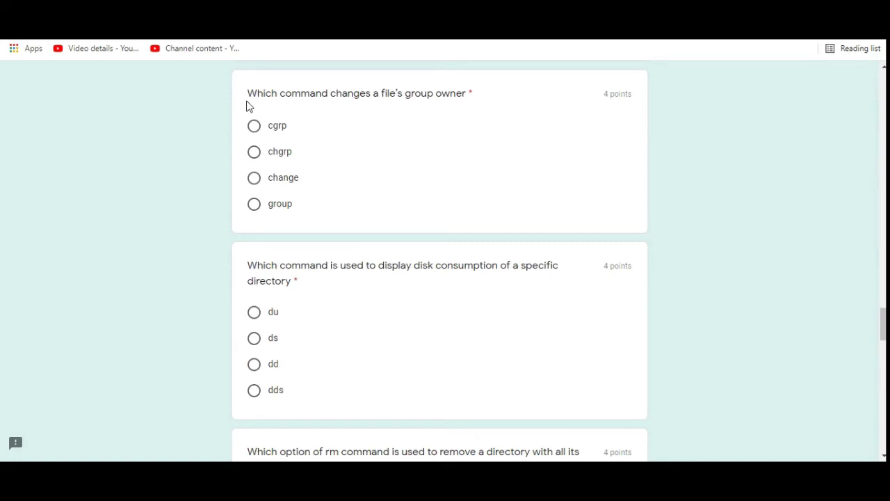
drag(247, 94, 474, 95)
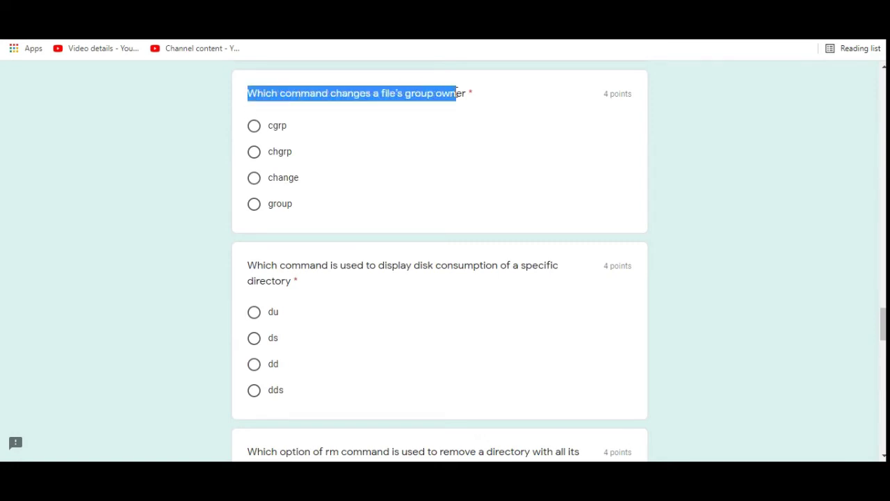
click(418, 127)
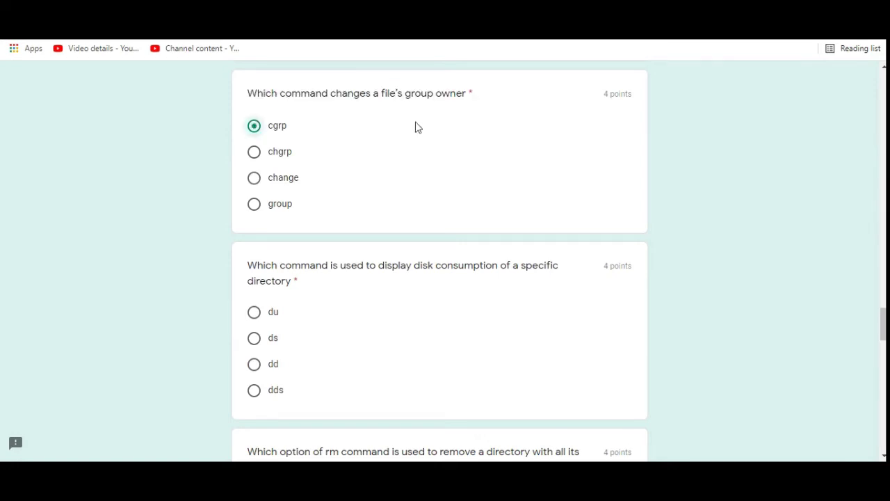
click(256, 153)
Step: Answer 'du' for the disk consumption question
scroll(289, 158, down, 1)
scroll(288, 157, down, 1)
scroll(287, 156, down, 1)
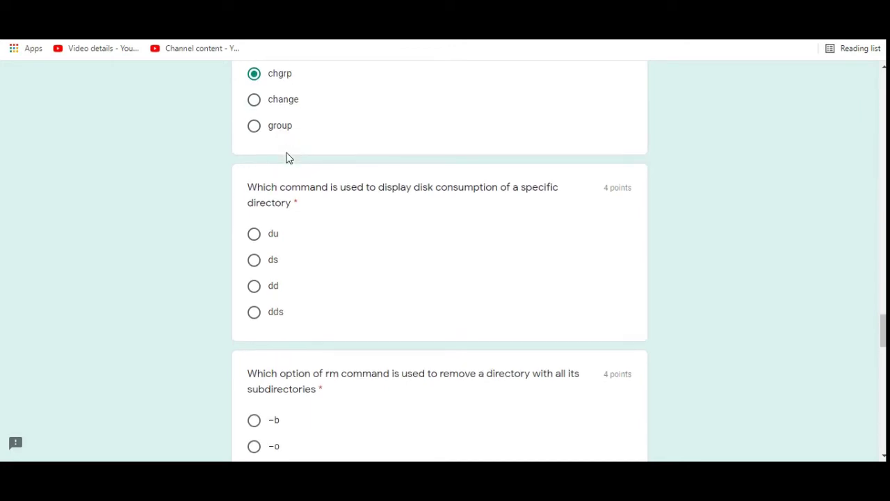
scroll(287, 152, down, 1)
scroll(286, 153, down, 1)
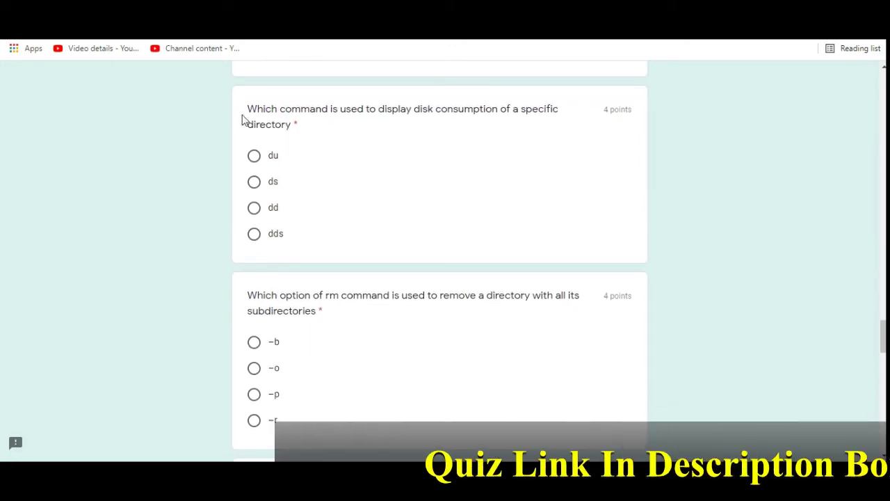
drag(243, 115, 297, 128)
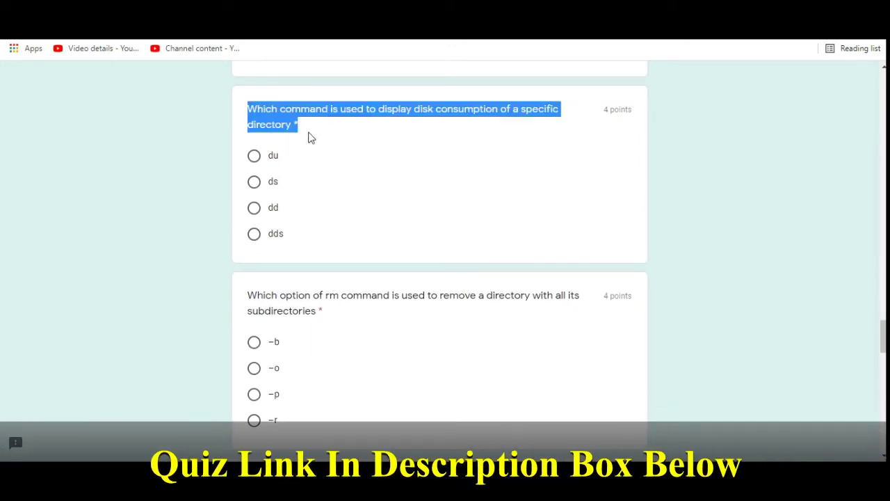
click(310, 137)
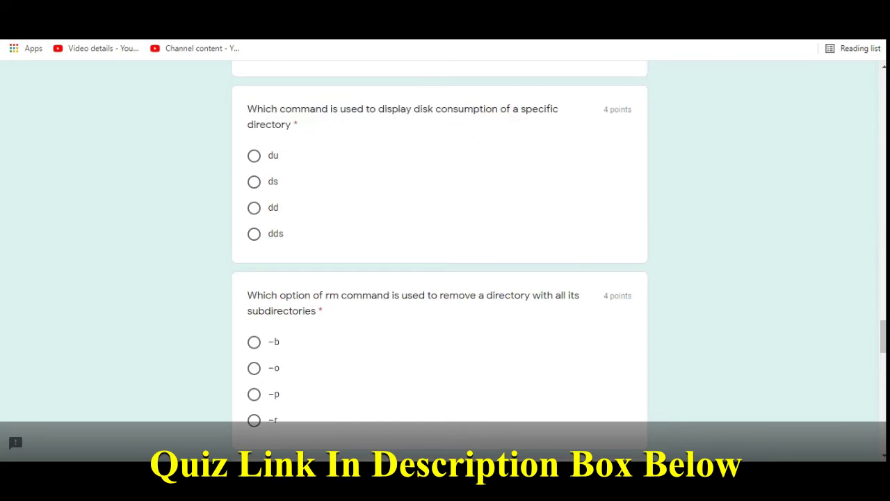
click(254, 158)
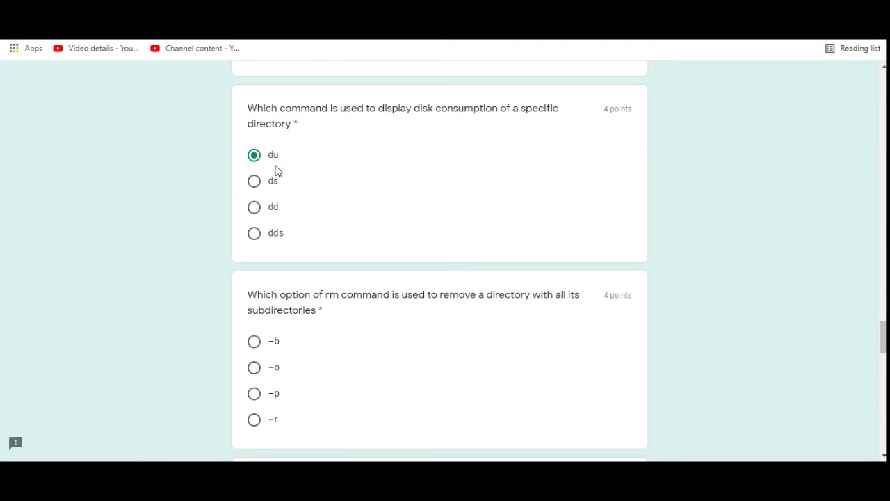
Step: Answer '-r' for the rm subdirectory-removal question
scroll(276, 170, down, 1)
scroll(276, 171, down, 1)
scroll(276, 171, down, 2)
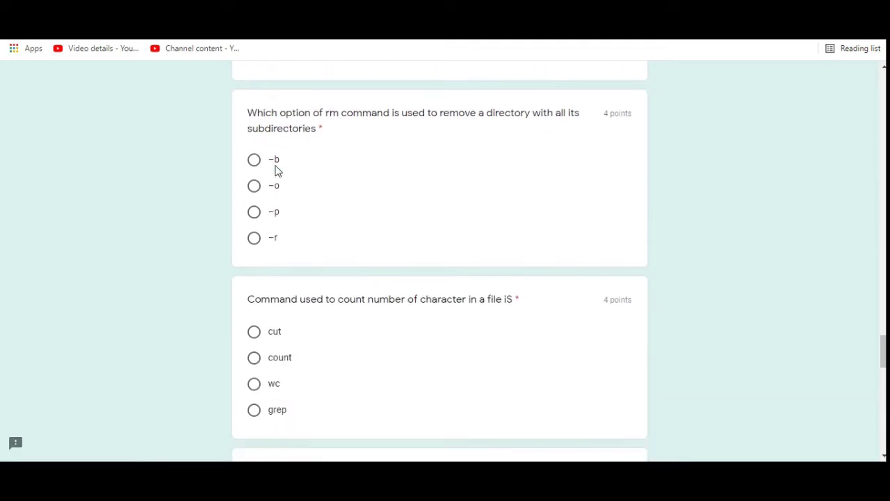
drag(249, 119, 322, 127)
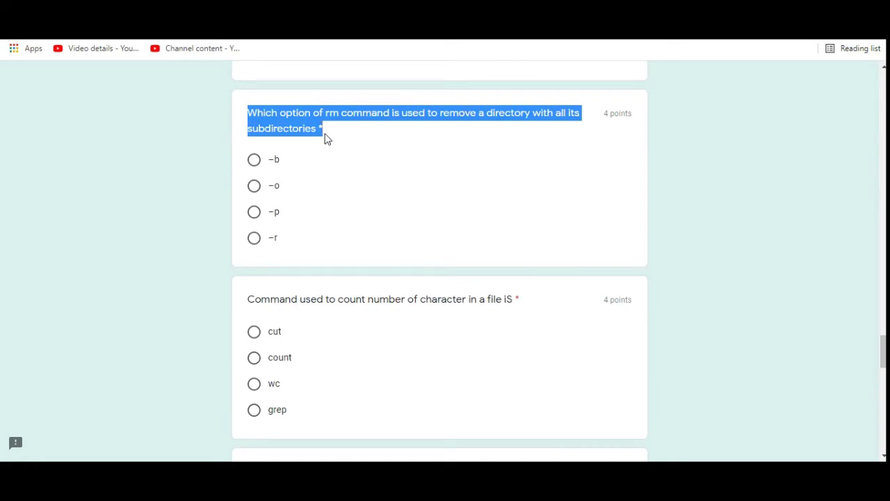
click(323, 141)
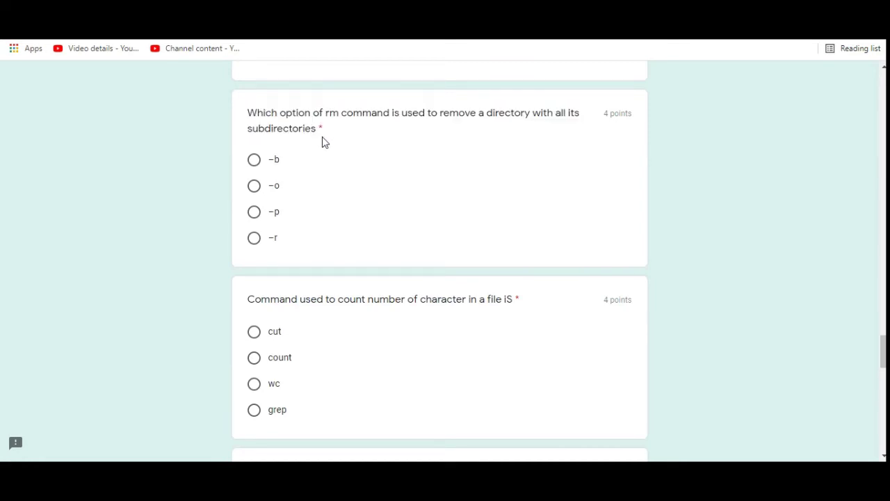
click(254, 238)
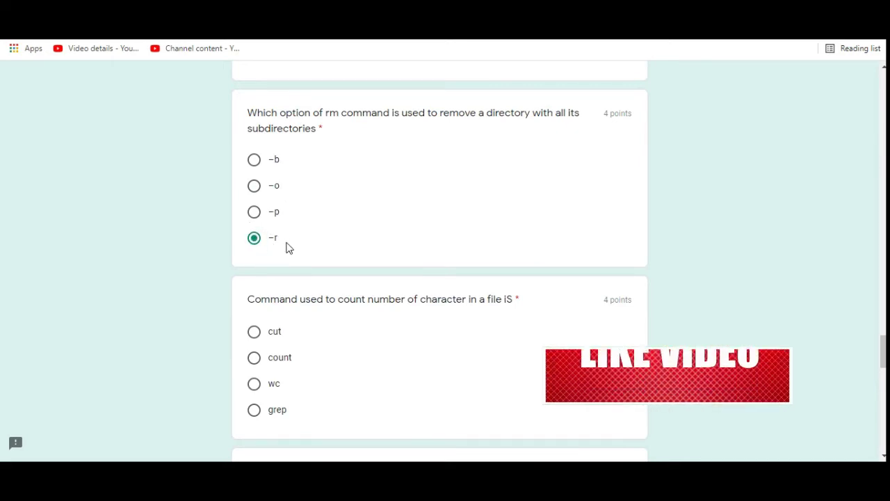
Step: Answer 'count' for the character-count question
scroll(289, 248, down, 2)
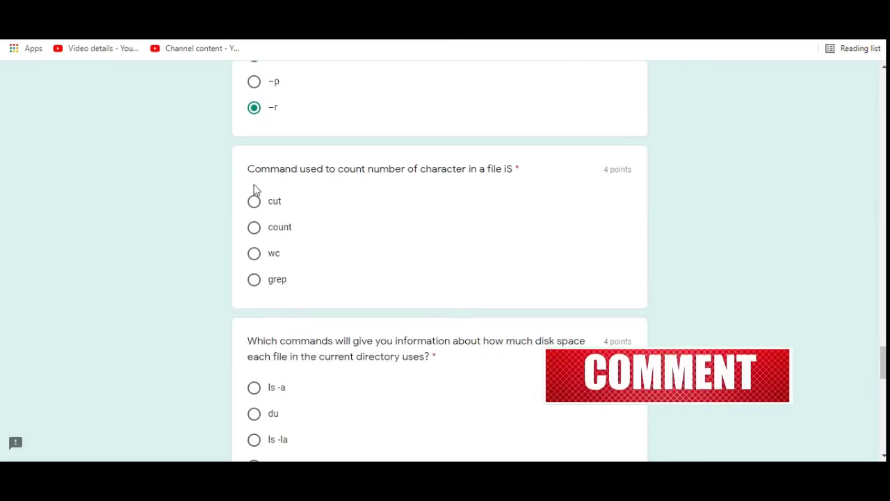
drag(246, 169, 525, 169)
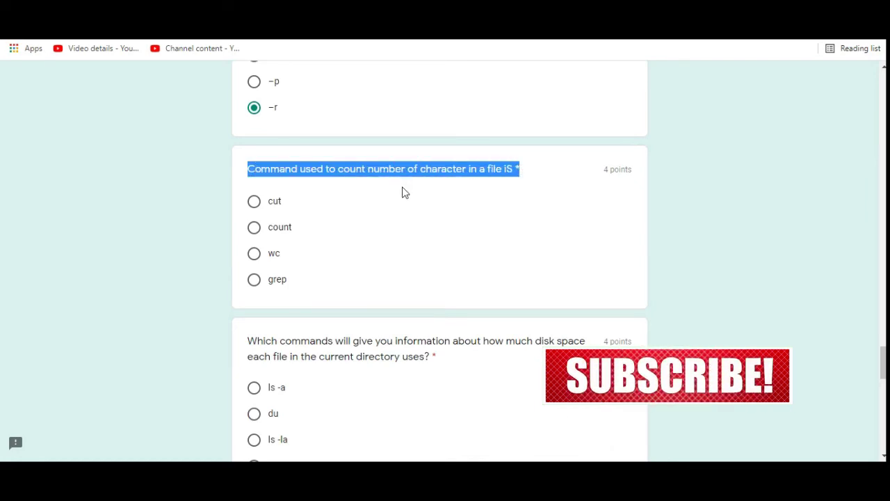
click(404, 191)
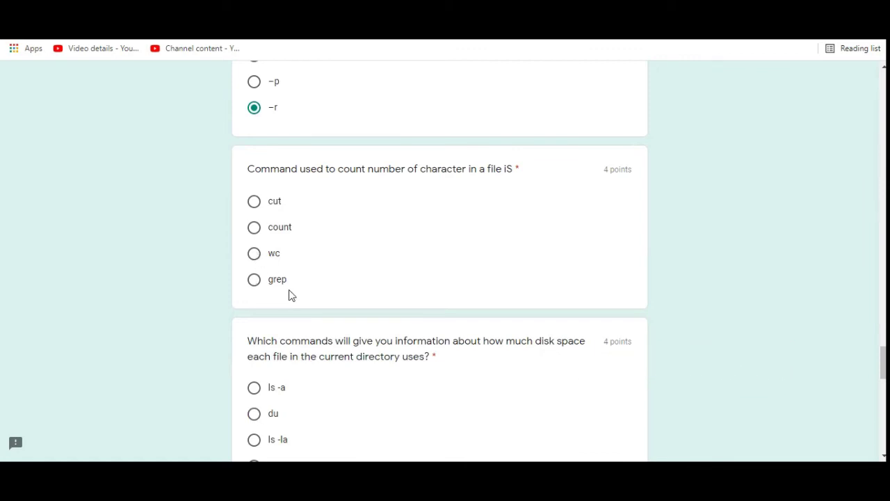
click(254, 228)
Step: Answer the disk-space question with du and the userid question with ls –l
scroll(276, 235, down, 1)
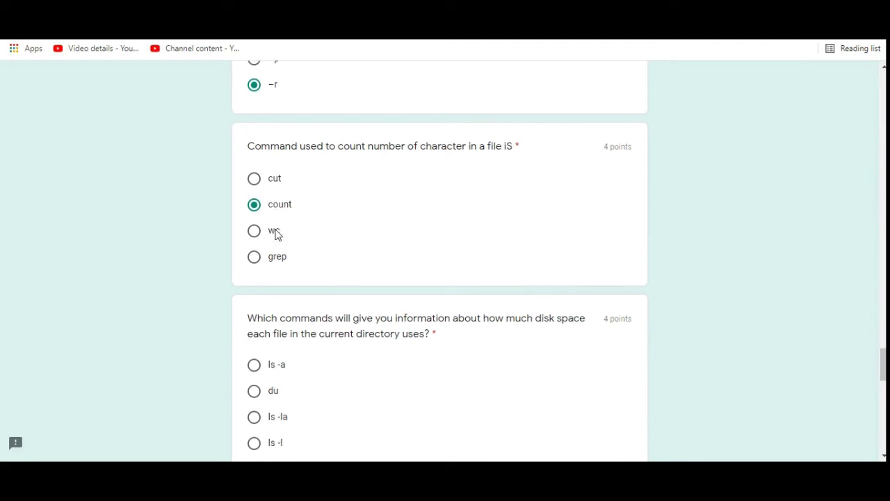
scroll(276, 235, down, 1)
scroll(276, 235, down, 2)
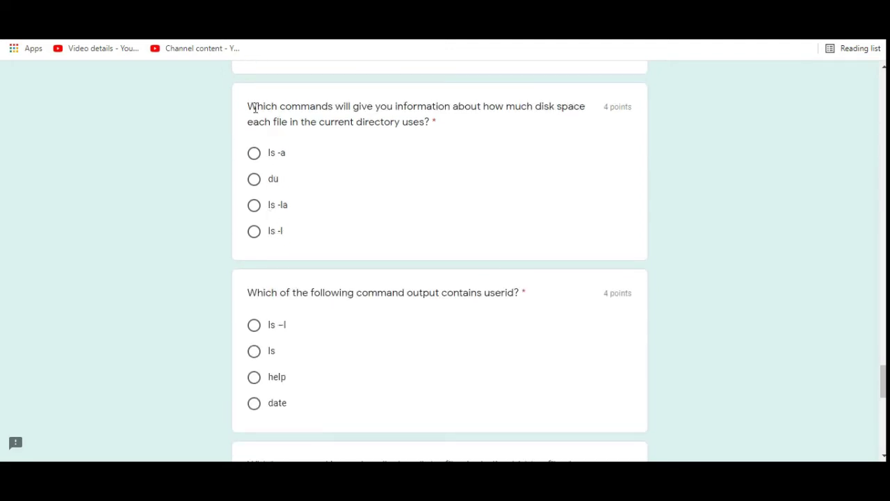
drag(249, 106, 430, 124)
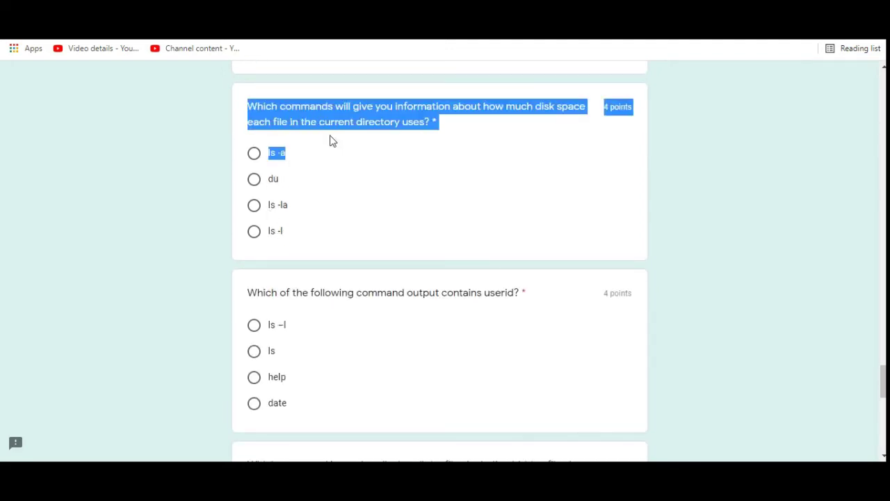
click(410, 142)
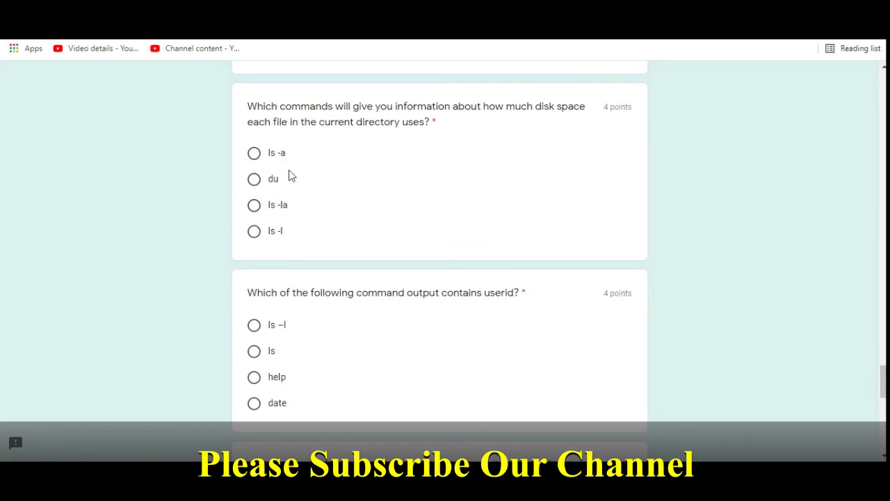
click(256, 179)
scroll(292, 189, down, 1)
scroll(292, 189, down, 1)
scroll(292, 189, down, 2)
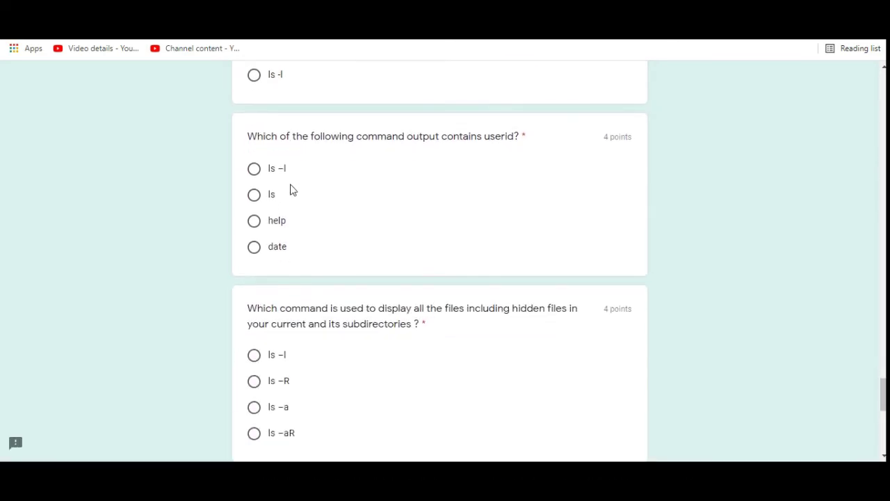
scroll(291, 189, down, 1)
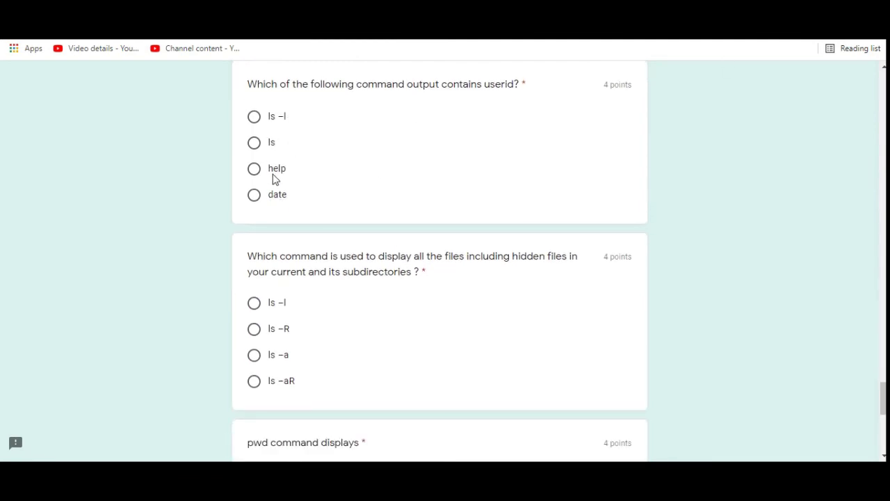
click(254, 117)
Step: Choose ls –a for listing hidden files, with present working directory as the pwd answer
scroll(282, 130, down, 2)
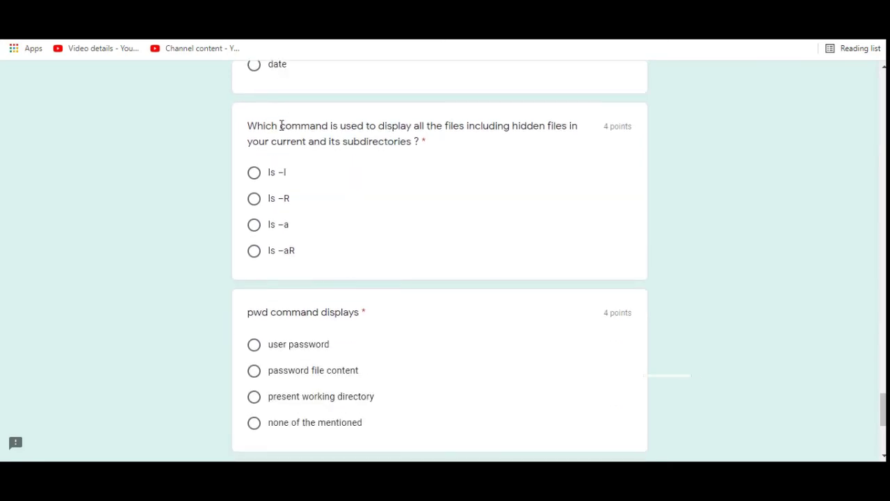
drag(248, 126, 423, 142)
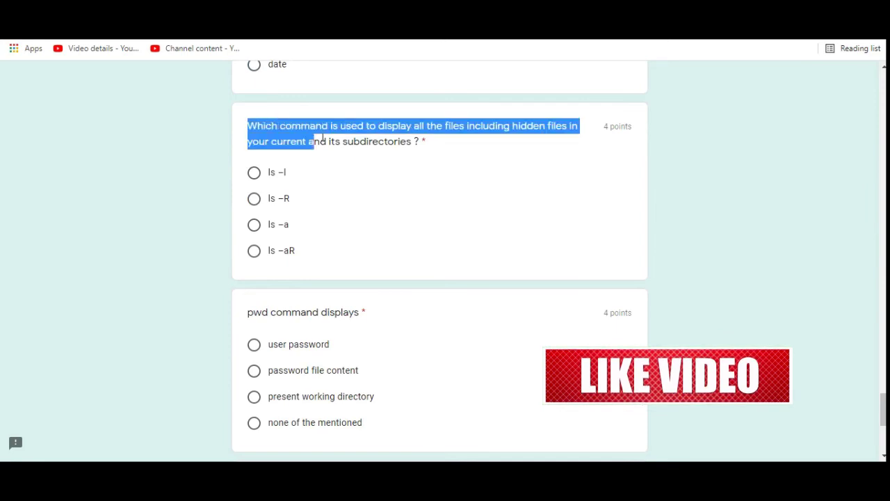
click(381, 156)
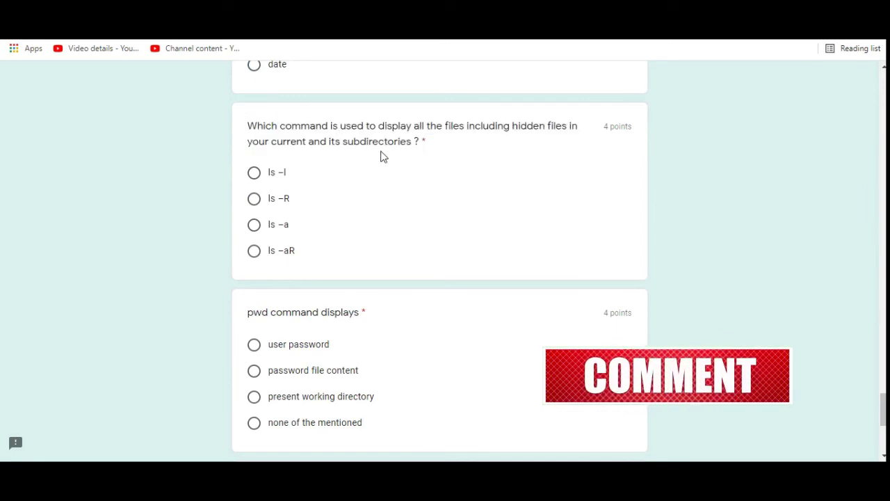
click(256, 226)
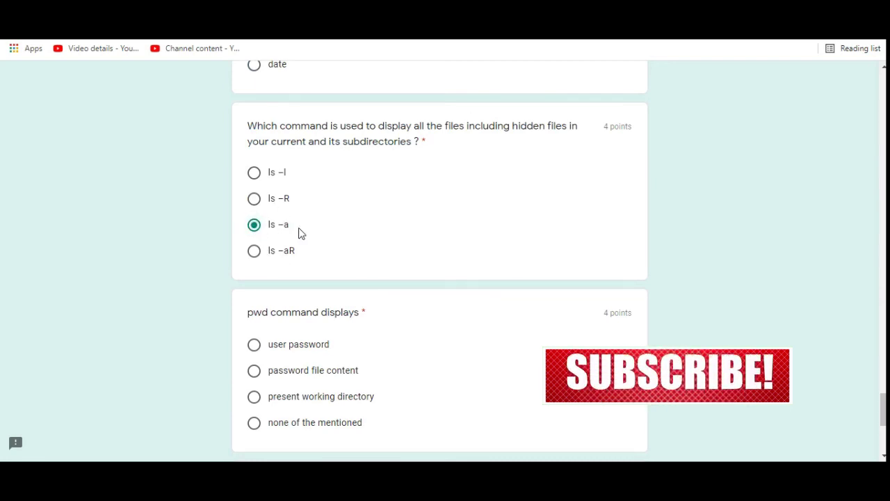
scroll(301, 233, down, 1)
scroll(300, 233, down, 2)
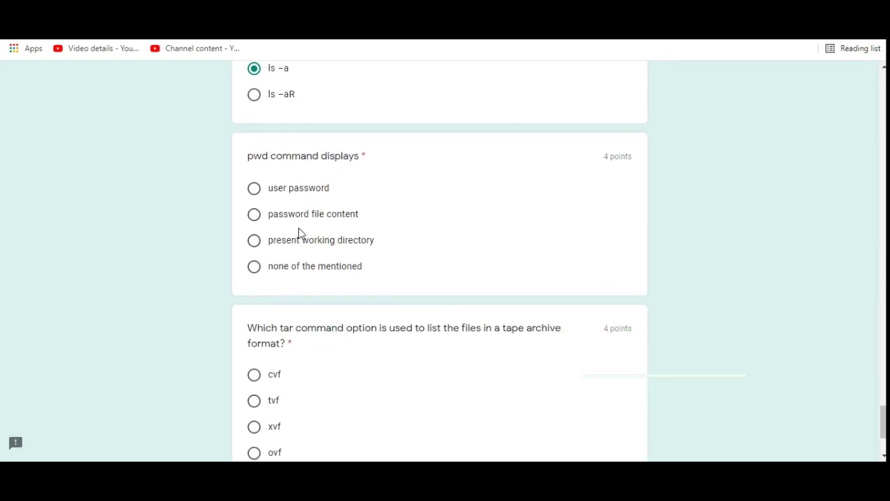
scroll(299, 232, down, 1)
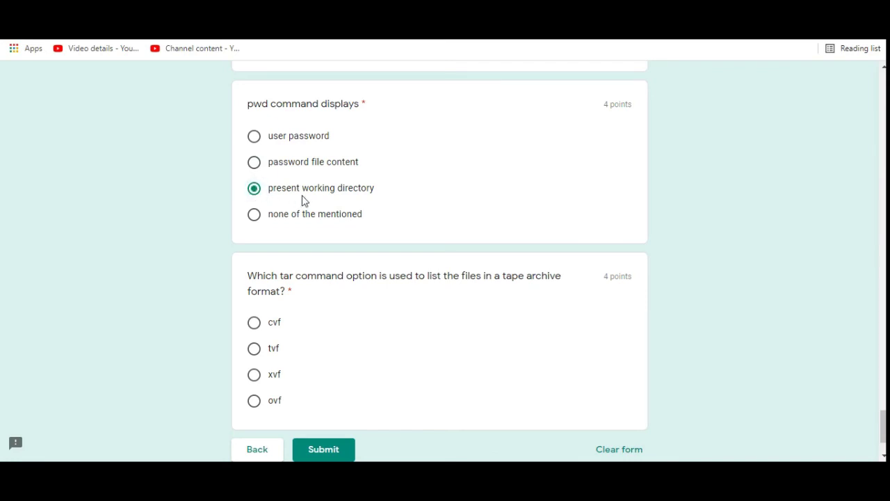
Step: Choose tvf for the tar listing question and submit the completed quiz
scroll(303, 200, down, 3)
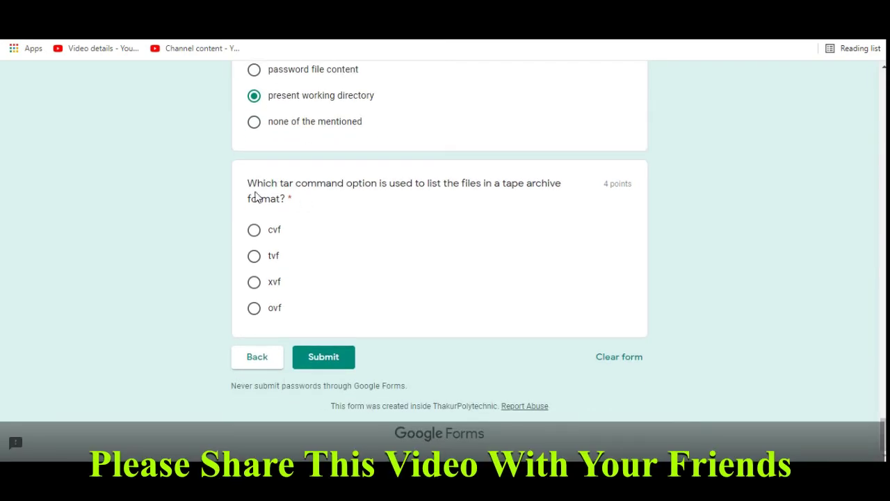
drag(249, 184, 293, 209)
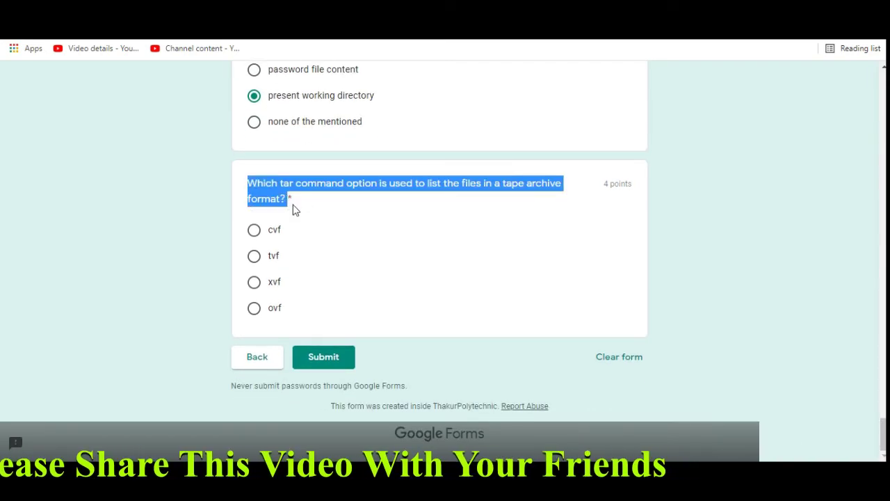
click(296, 210)
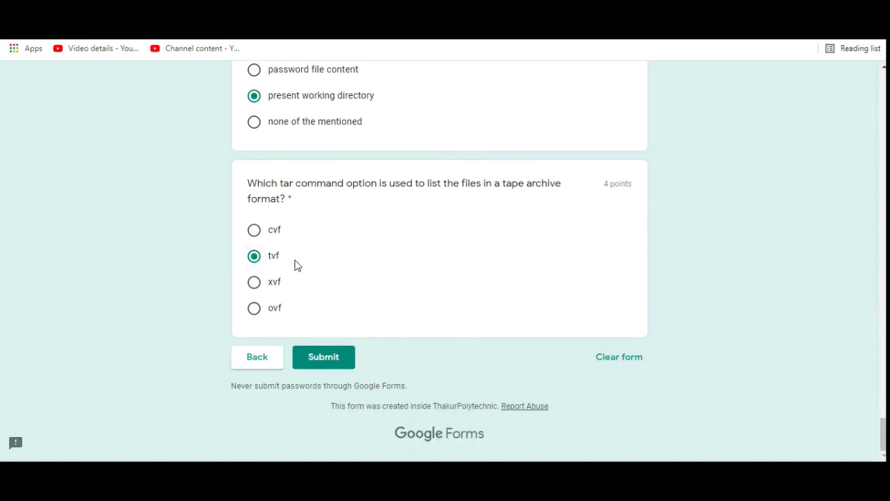
click(339, 356)
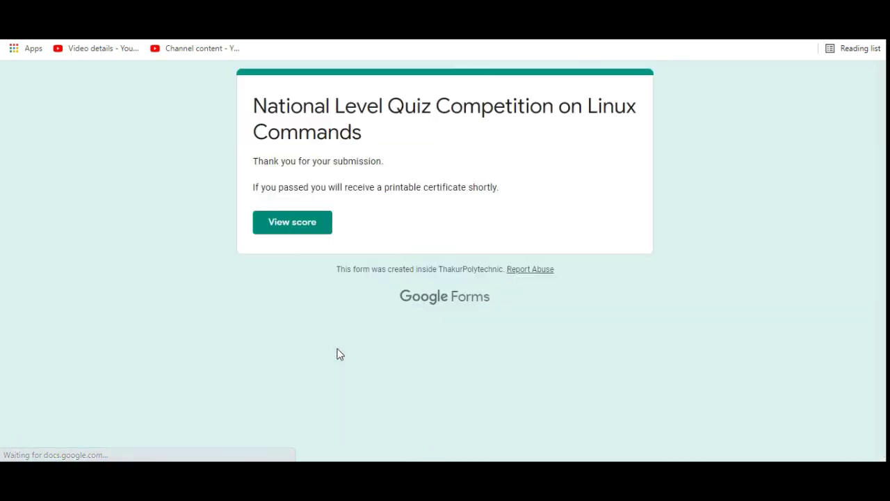
Step: View the quiz score and scroll through the graded answers totalling 76/100
click(316, 222)
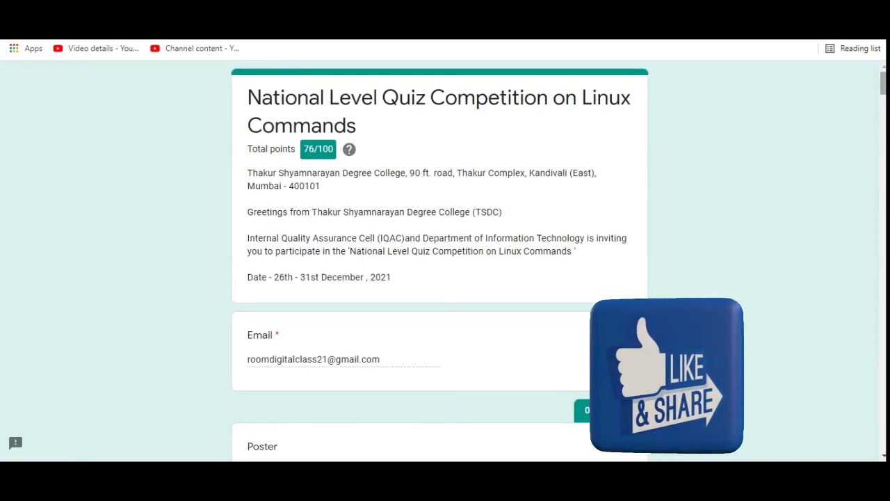
scroll(445, 260, down, 3)
scroll(445, 261, down, 7)
scroll(445, 261, down, 5)
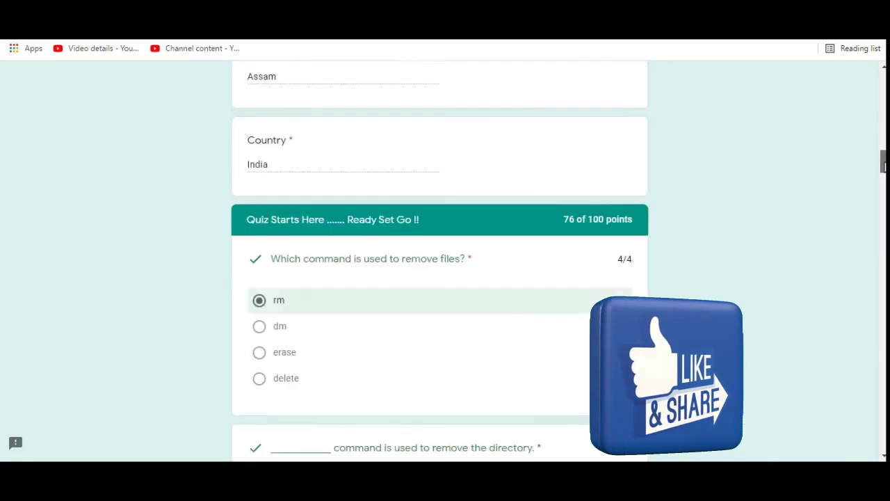
mouse_move(883, 164)
mouse_down()
mouse_move(856, 448)
mouse_move(877, 75)
mouse_up()
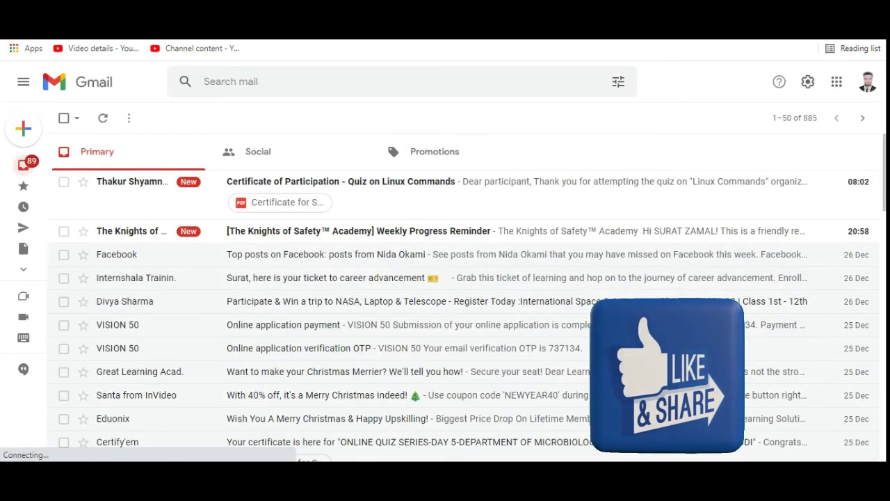
Step: Preview the certificate PDF attached to the Quiz on Linux Commands email
click(289, 203)
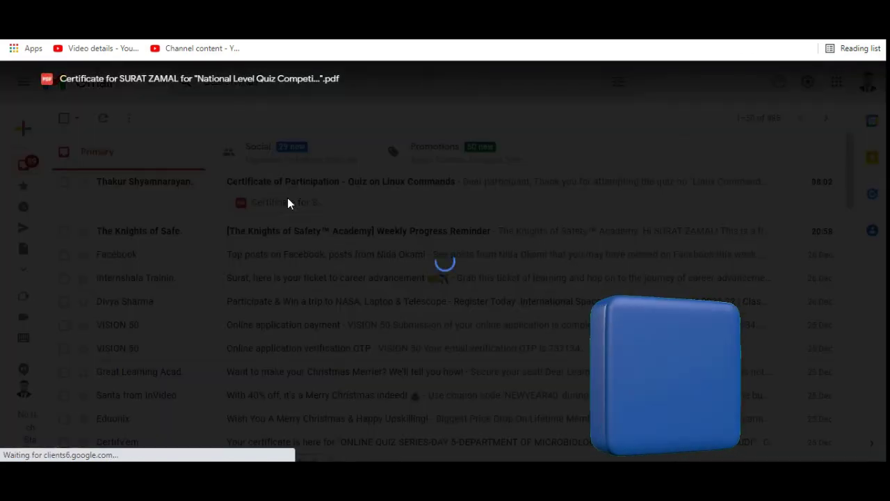